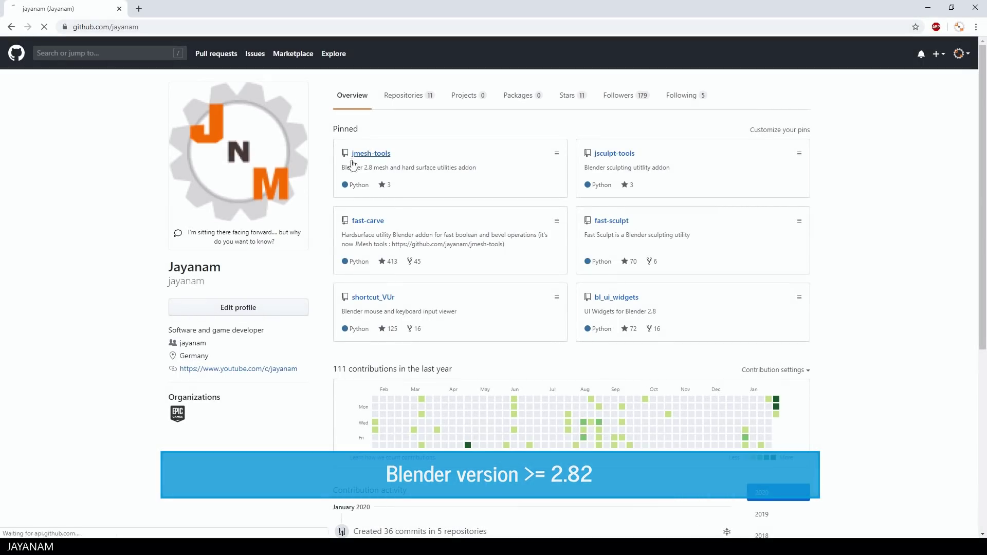
Download the jmesh-tools repository from GitHub as a ZIP file.
{"action": "left_click", "coordinate": [432, 179]}
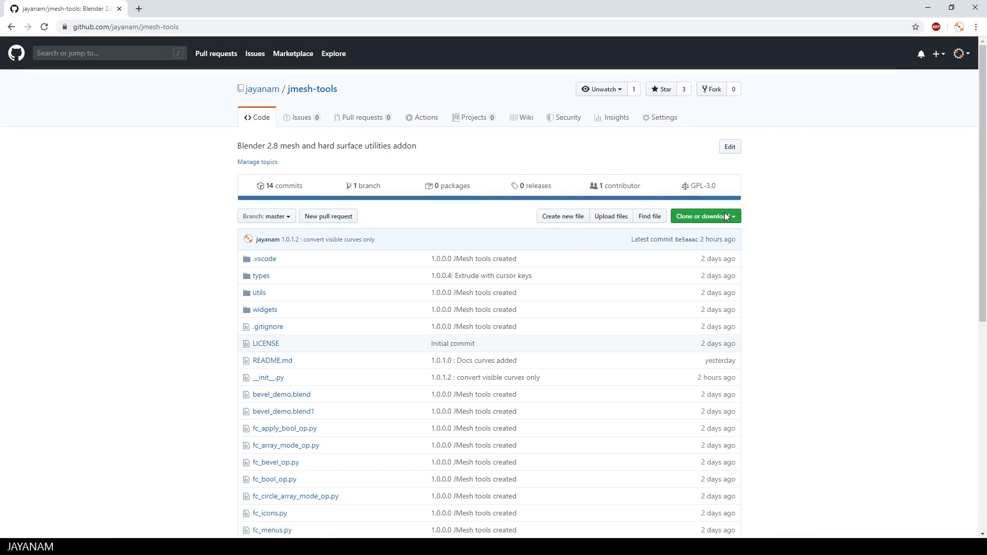
{"action": "left_click", "coordinate": [727, 217]}
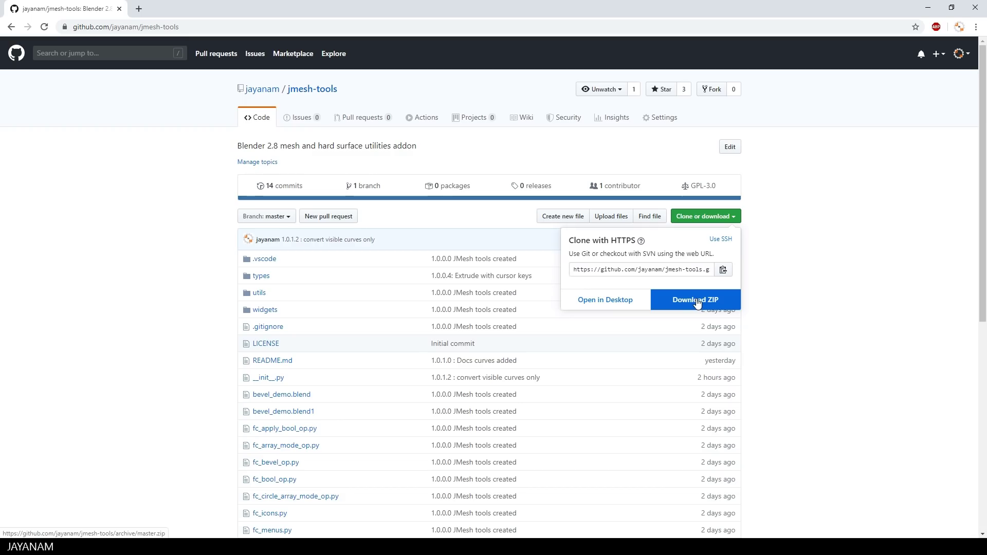
{"action": "left_click", "coordinate": [775, 304]}
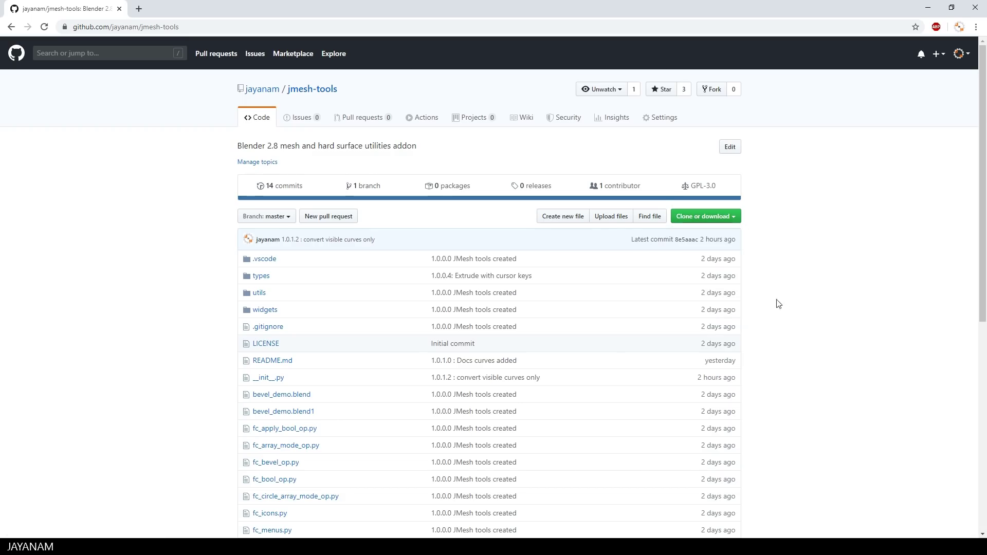
Return to the profile's repositories and download the jsculpt-tools repository as a ZIP file.
{"action": "left_click", "coordinate": [267, 90]}
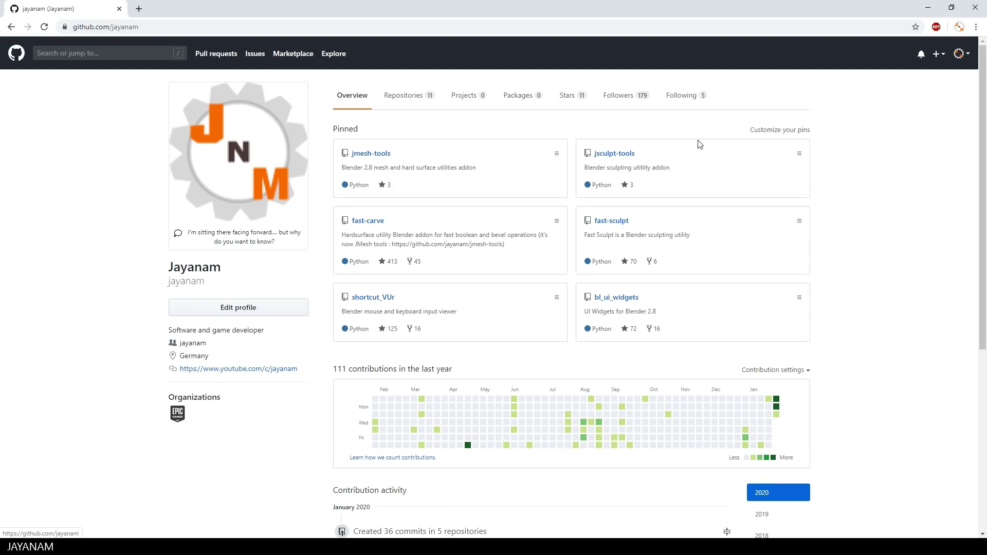
{"action": "left_click", "coordinate": [614, 155]}
{"action": "left_click", "coordinate": [732, 216]}
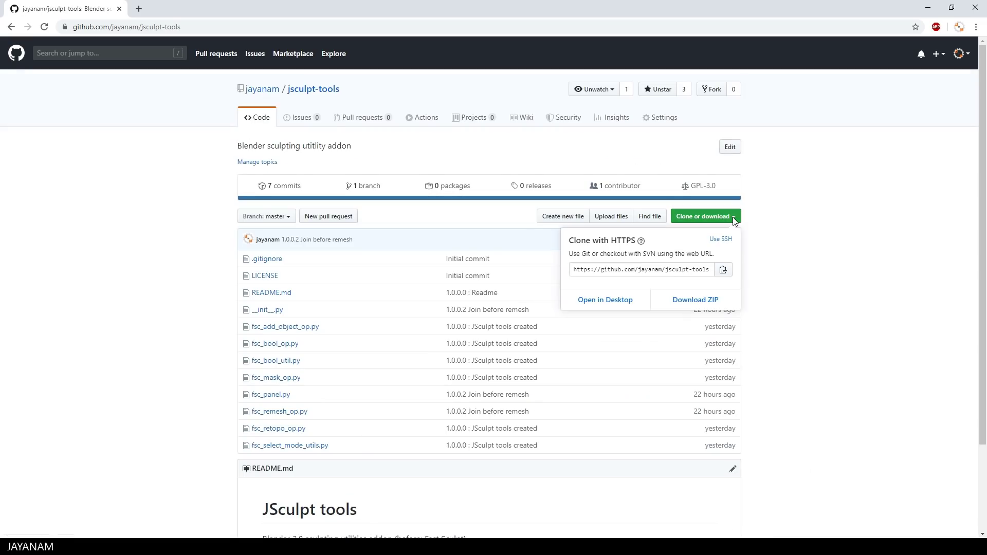
{"action": "left_click", "coordinate": [710, 304]}
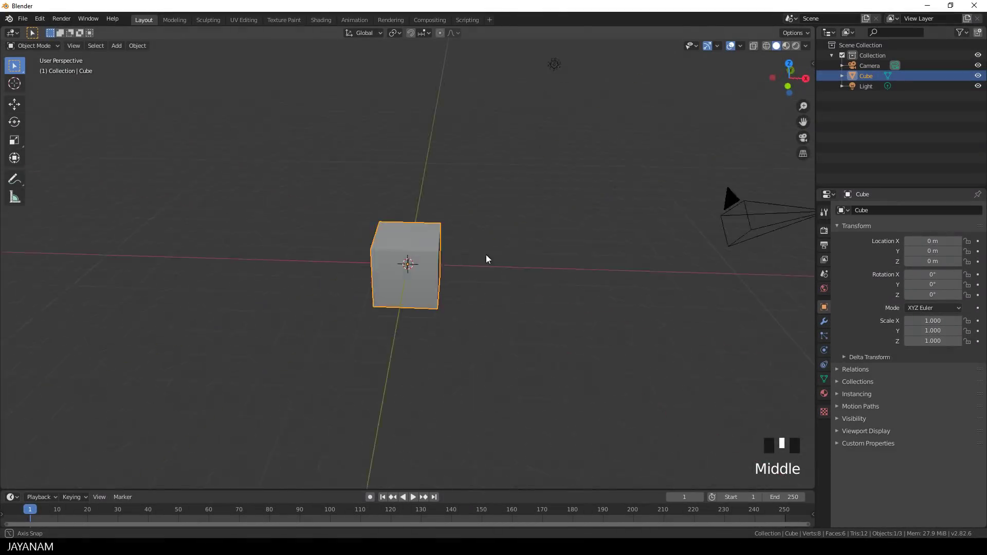
Show the 3D viewport sidebar in Blender and search the add-on preferences for "jme".
{"action": "middle_click_drag", "start_coordinate": [487, 259], "coordinate": [507, 256]}
{"action": "key", "text": "n"}
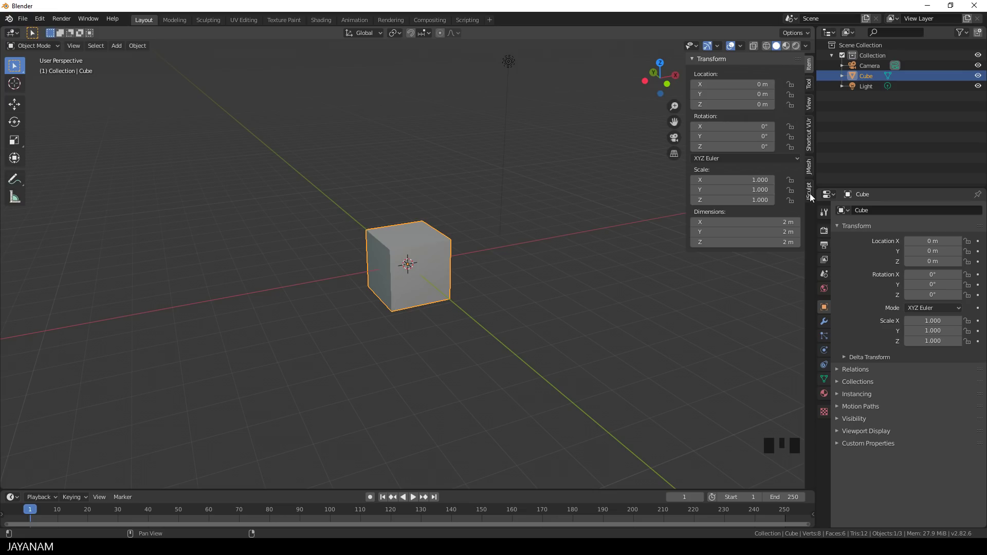
{"action": "left_click", "coordinate": [41, 19]}
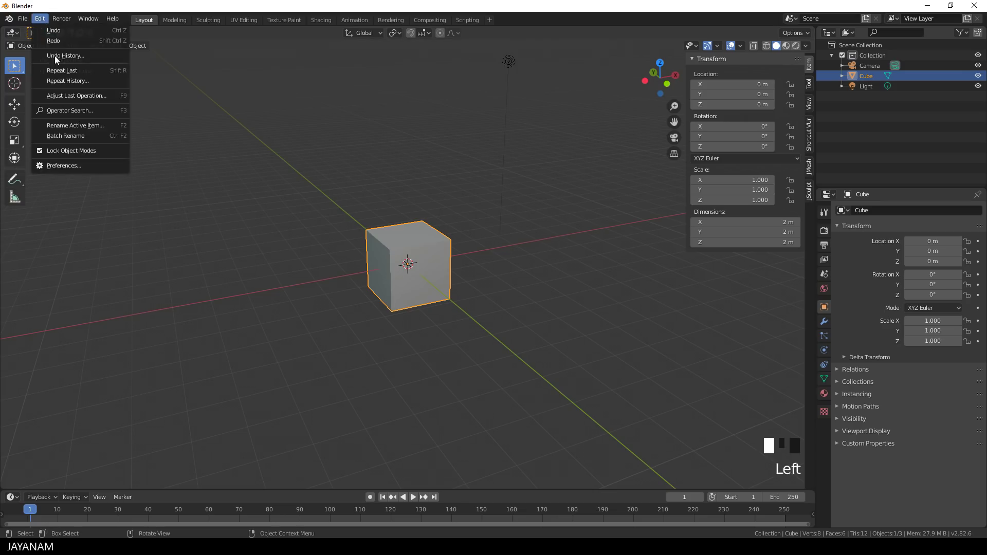
{"action": "left_click", "coordinate": [84, 166]}
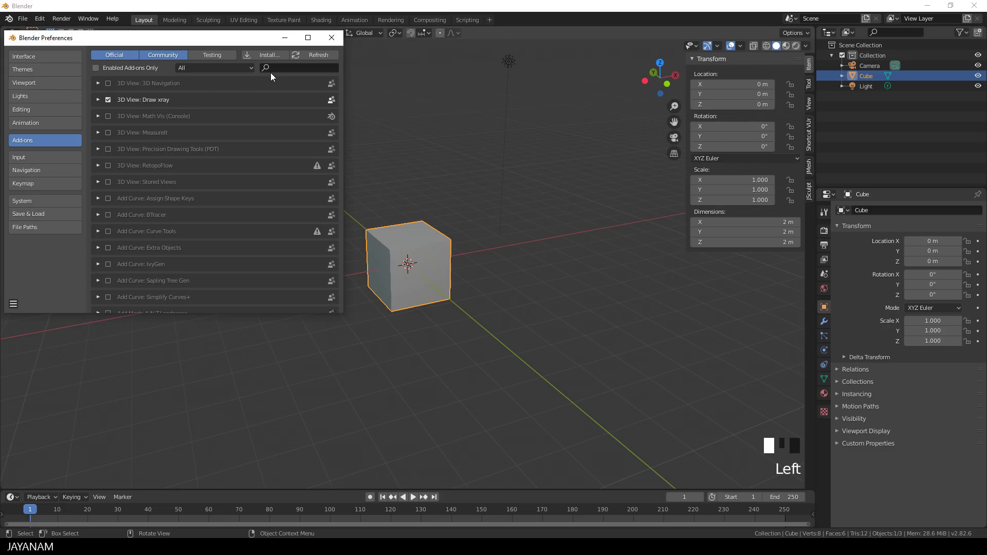
{"action": "left_click", "coordinate": [281, 68]}
{"action": "type", "text": "jme"}
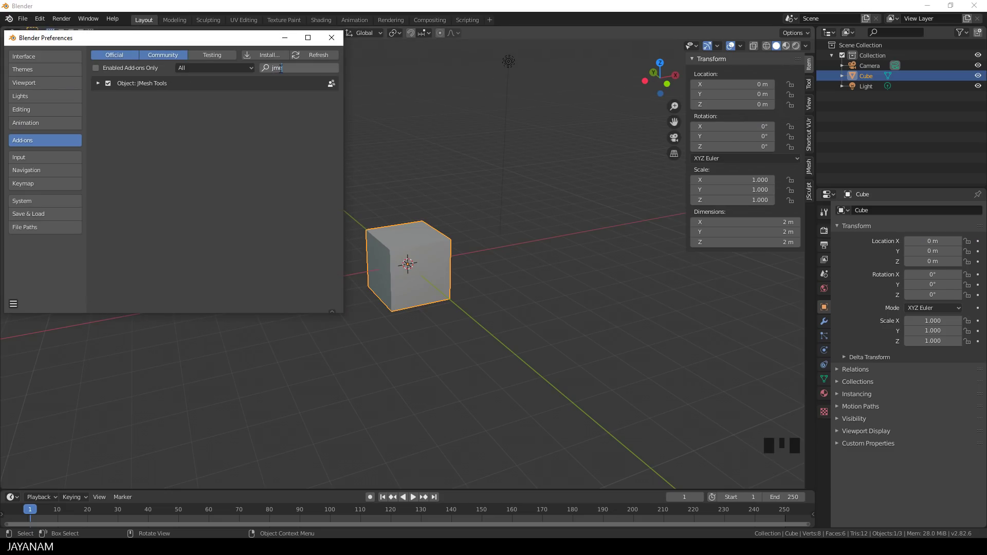
Search the add-ons for "jsc", view the JSculpt Tools details, then clear the search and close the preferences.
{"action": "key", "text": "BackSpace"}
{"action": "key", "text": "BackSpace"}
{"action": "type", "text": "sc"}
{"action": "left_click", "coordinate": [97, 83]}
{"action": "left_click", "coordinate": [97, 83]}
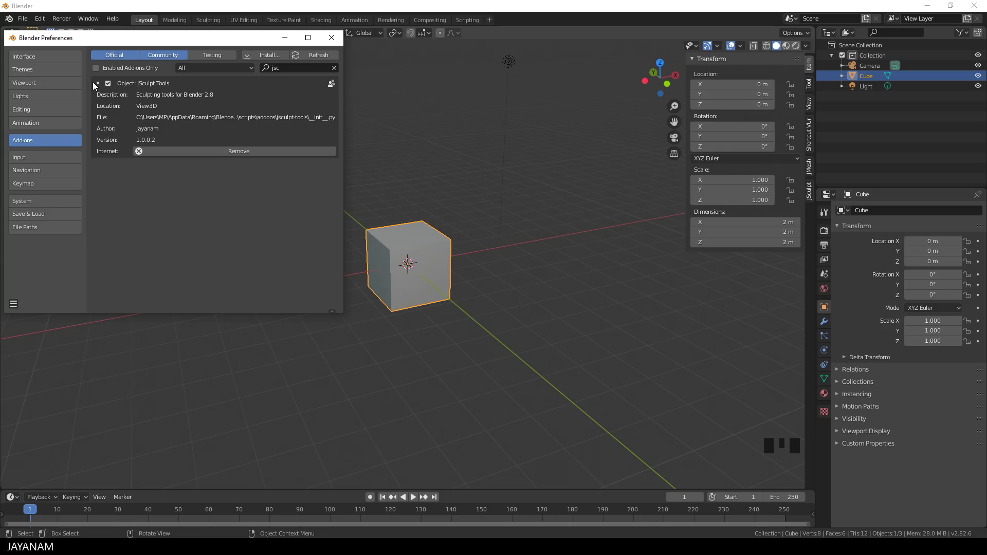
{"action": "left_click", "coordinate": [97, 83]}
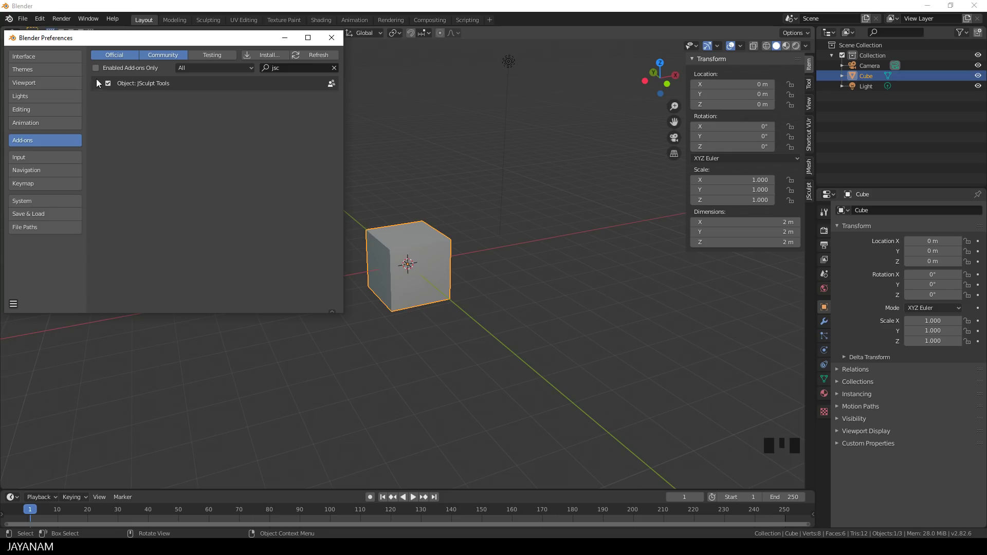
{"action": "left_click", "coordinate": [334, 67]}
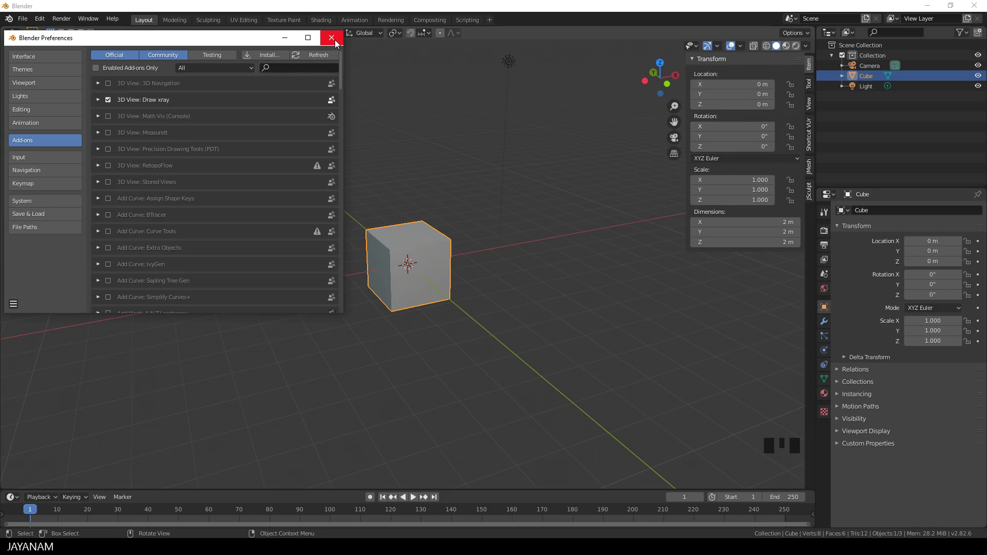
{"action": "left_click", "coordinate": [332, 38]}
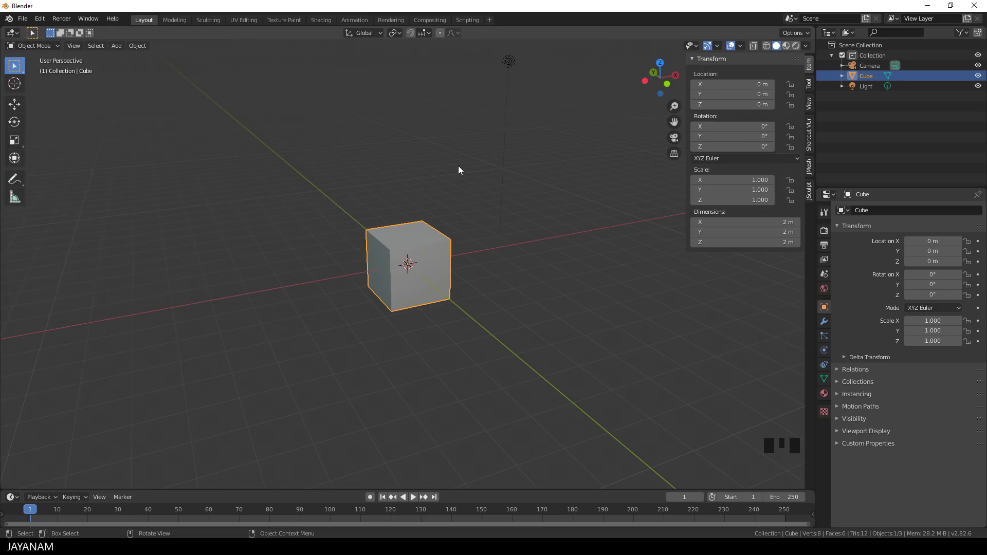
Start JMesh Primitive Mode in the front orthographic view with the Circle primitive and the Difference operation.
{"action": "left_click", "coordinate": [808, 170]}
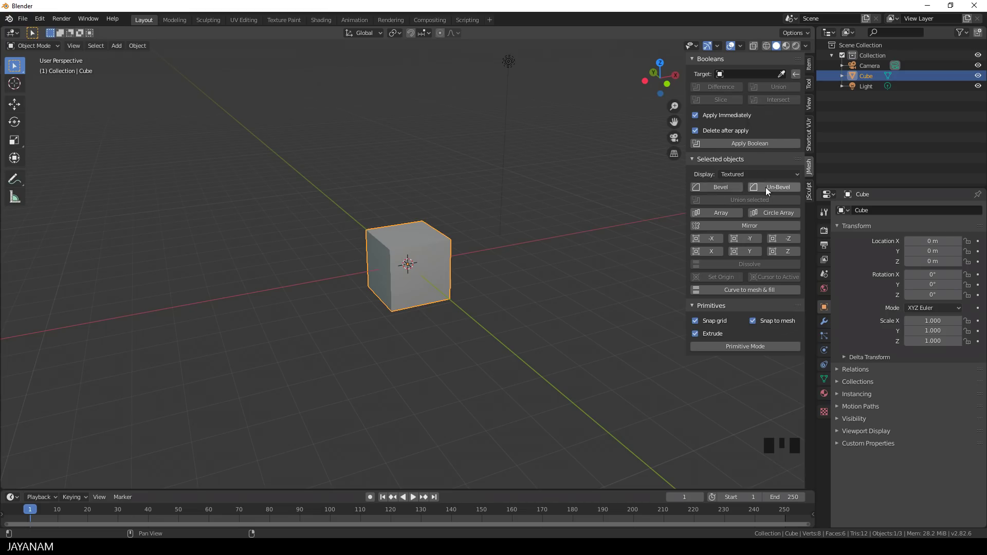
{"action": "left_click", "coordinate": [740, 347]}
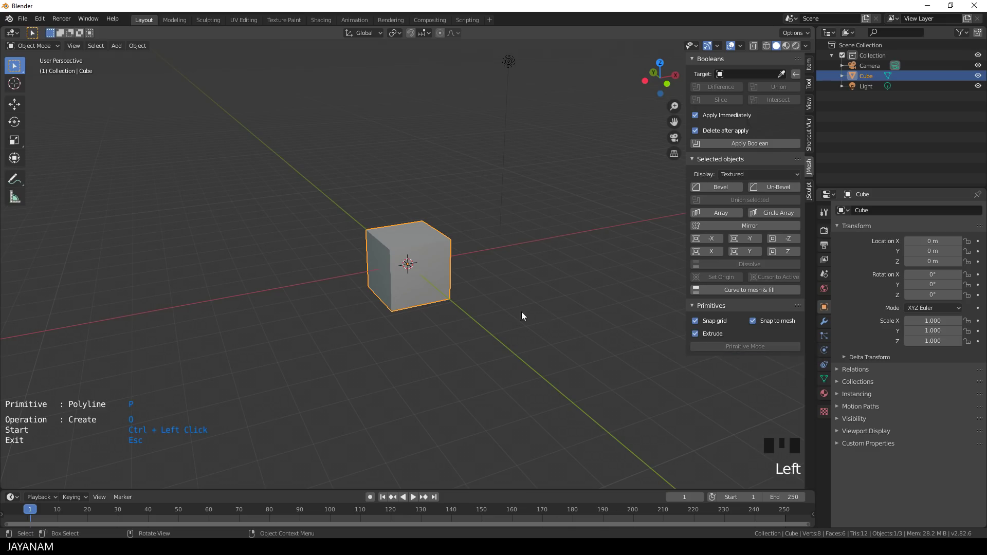
{"action": "middle_click_drag", "start_coordinate": [522, 311], "coordinate": [497, 298]}
{"action": "key", "text": "KP_5"}
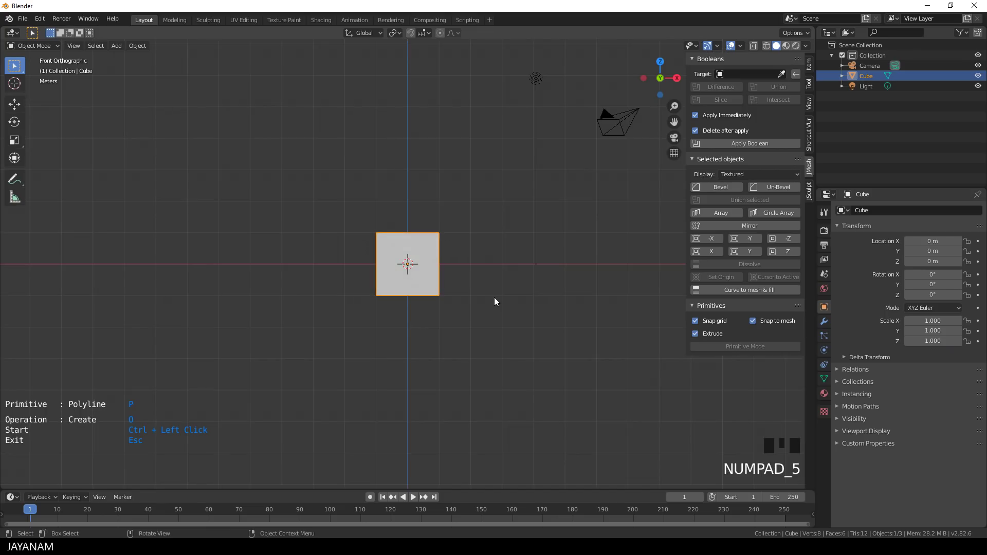
{"action": "key", "text": "p"}
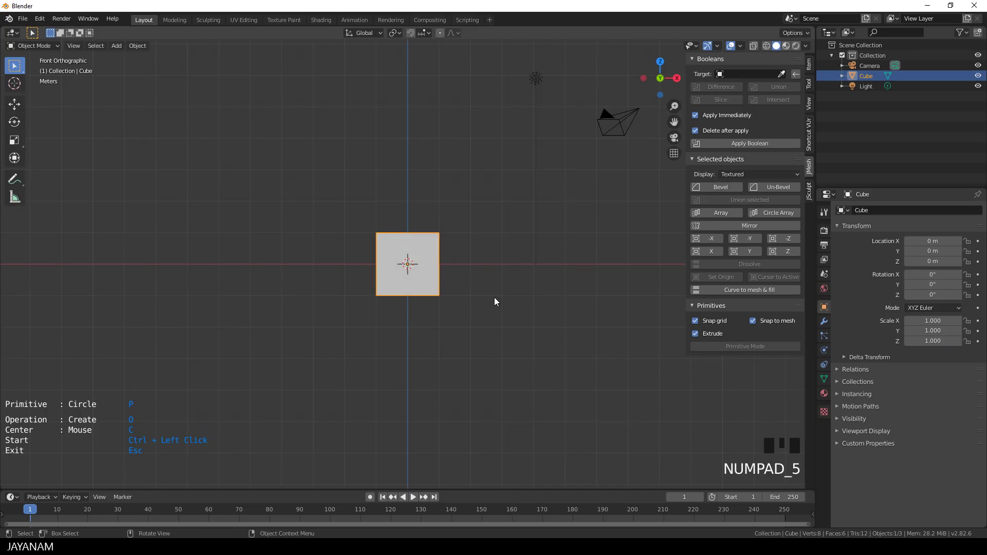
{"action": "scroll", "coordinate": [495, 297], "scroll_direction": "up", "scroll_amount": 3}
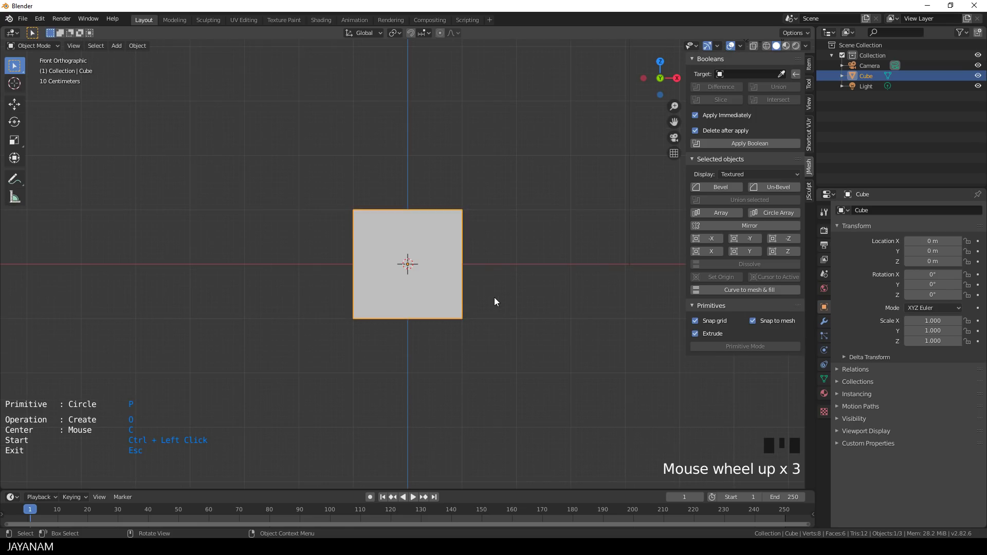
{"action": "key", "text": "o"}
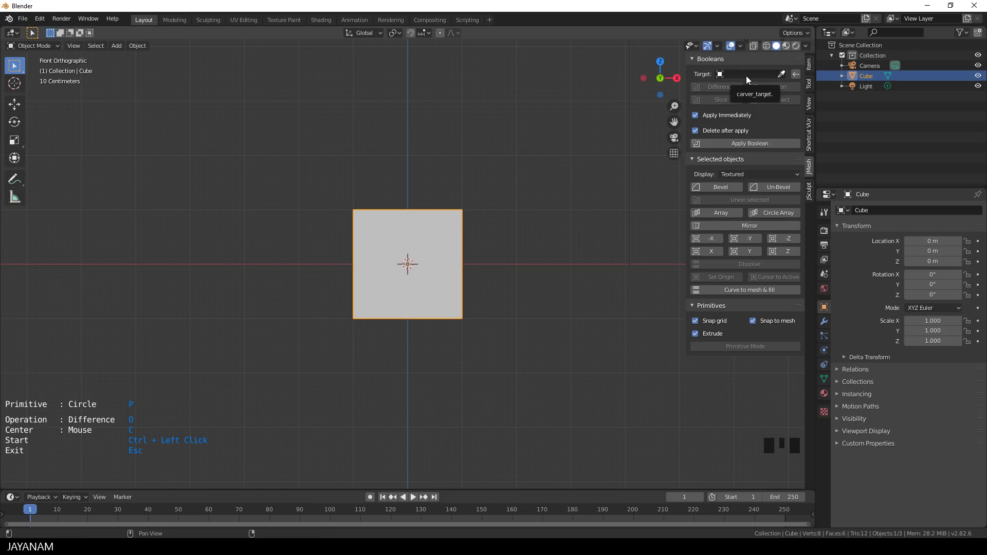
Draw a circle of about 0.45 radius on the cube's front face, above its centre, and cut it through the target Cube.
{"action": "left_click", "coordinate": [407, 248], "text": "ctrl"}
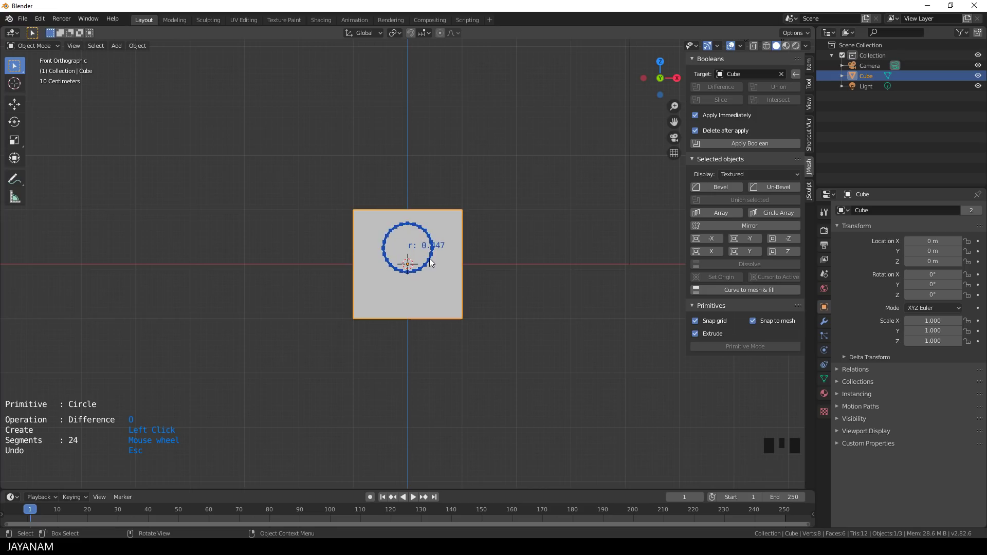
{"action": "left_click", "coordinate": [430, 263]}
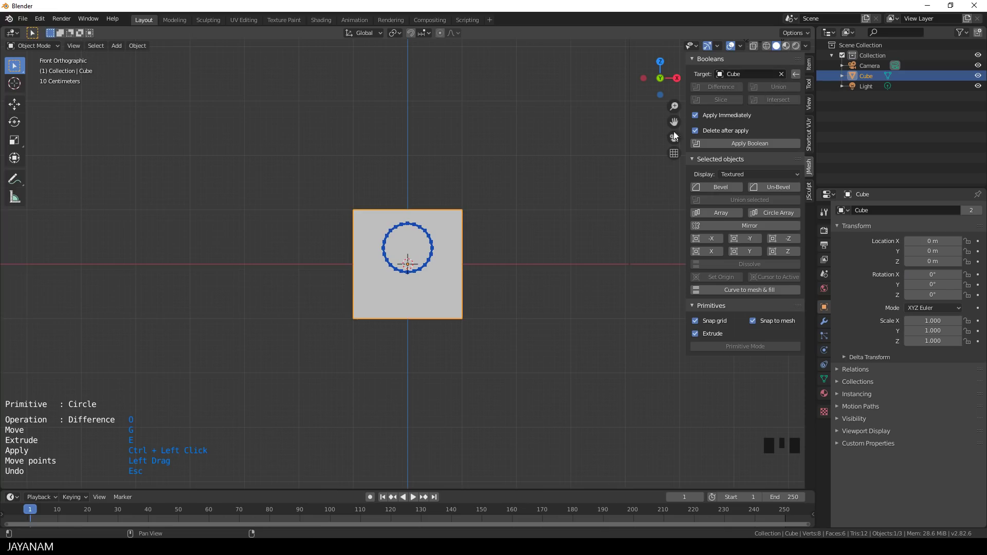
{"action": "left_click", "coordinate": [527, 269], "text": "ctrl"}
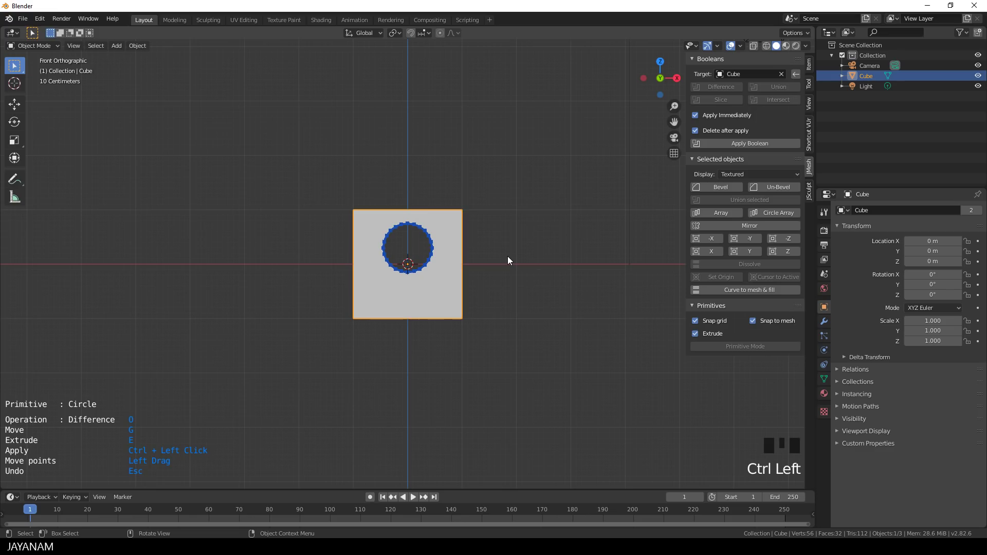
Move the circle down to the middle of the cube's lower front edge and extrude it partway along the cube's depth.
{"action": "key", "text": "g"}
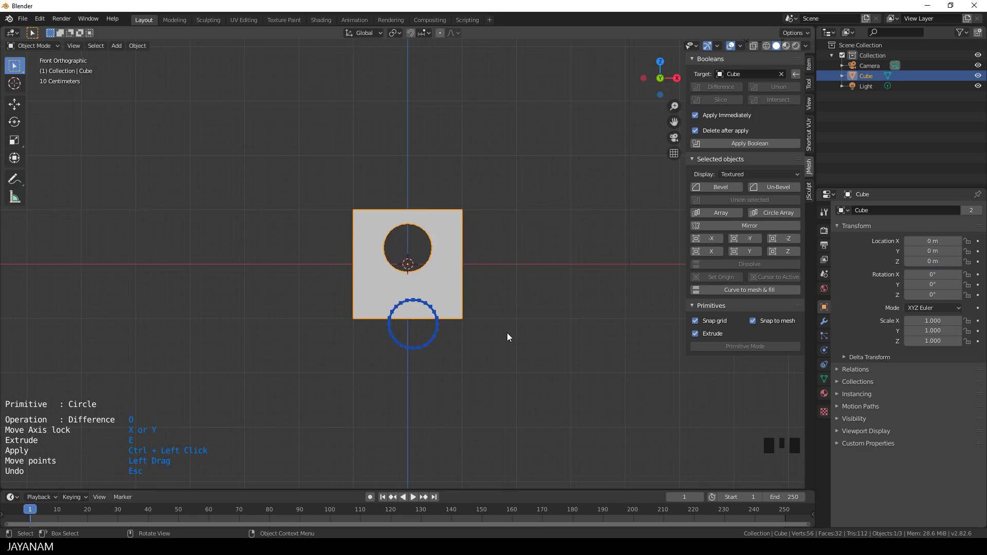
{"action": "left_click", "coordinate": [505, 336]}
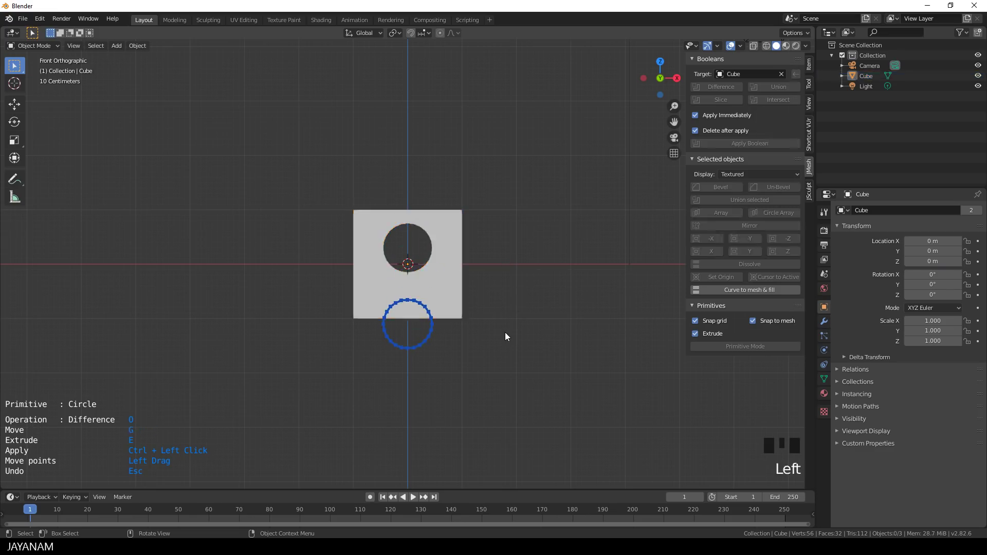
{"action": "scroll", "coordinate": [524, 321], "scroll_direction": "down", "scroll_amount": 3}
{"action": "middle_click_drag", "start_coordinate": [531, 319], "coordinate": [470, 354]}
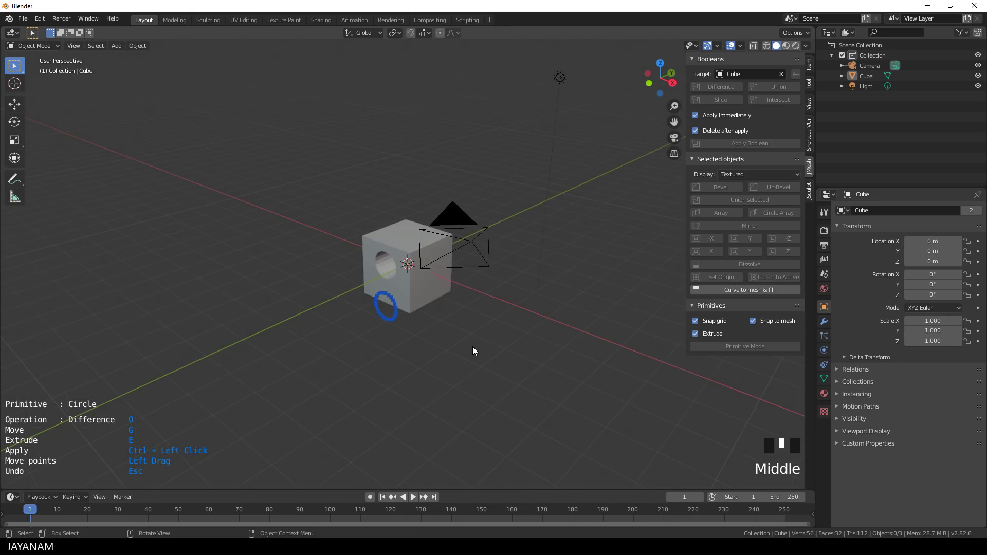
{"action": "scroll", "coordinate": [473, 350], "scroll_direction": "up", "scroll_amount": 2}
{"action": "key", "text": "e"}
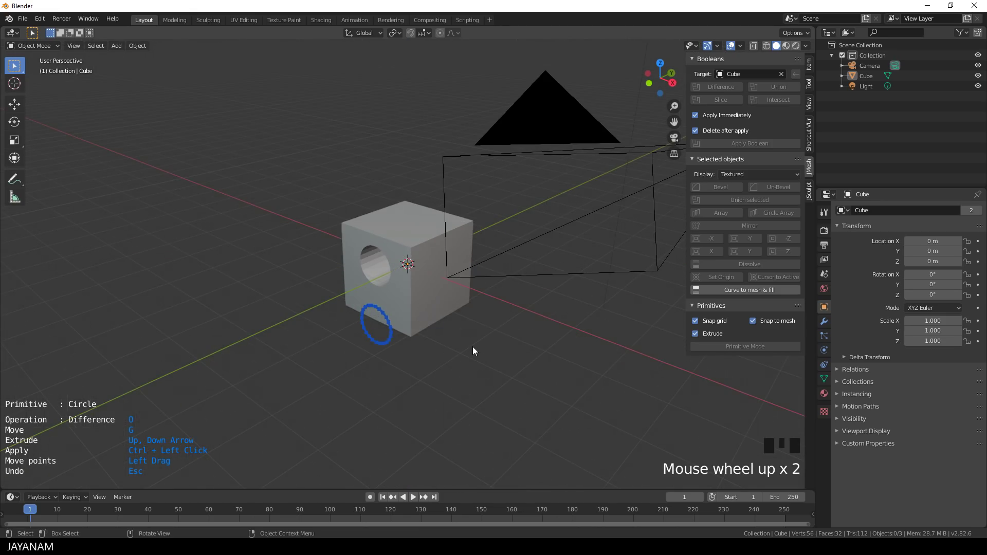
{"action": "middle_click_drag", "start_coordinate": [506, 400], "coordinate": [492, 338]}
{"action": "key", "text": "Up"}
{"action": "key", "text": "Up"}
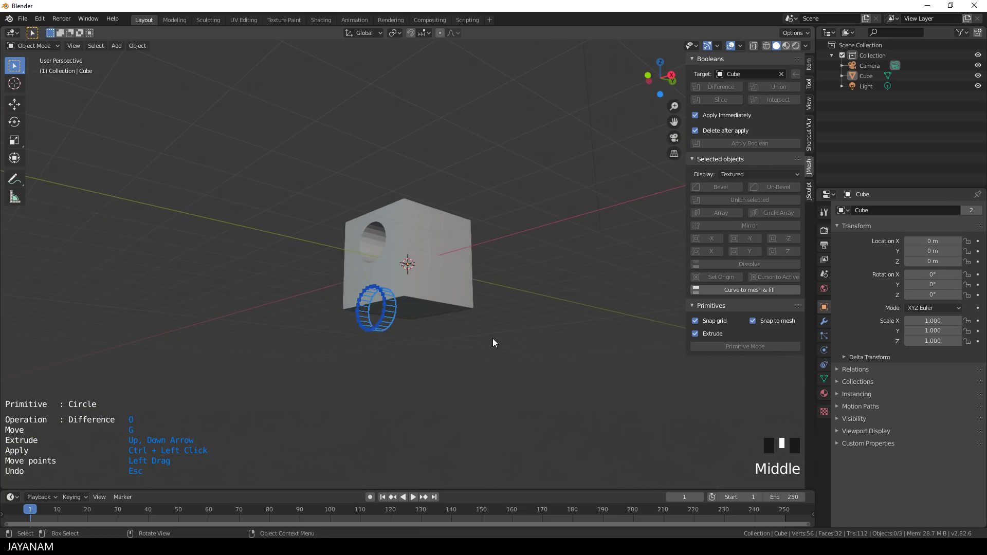
{"action": "key", "text": "Up"}
{"action": "key", "text": "Up"}
{"action": "key", "text": "Up"}
{"action": "key", "text": "Up"}
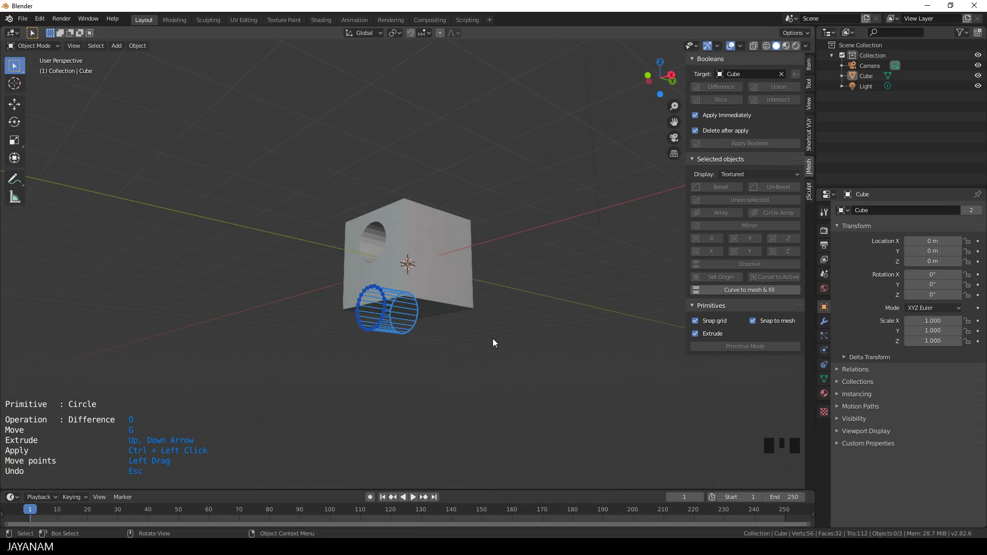
Apply the Difference cut with the extruded circle at the cube's lower edge and dismiss the circle outline.
{"action": "middle_click_drag", "start_coordinate": [496, 326], "coordinate": [531, 341]}
{"action": "left_click", "coordinate": [530, 339], "text": "ctrl"}
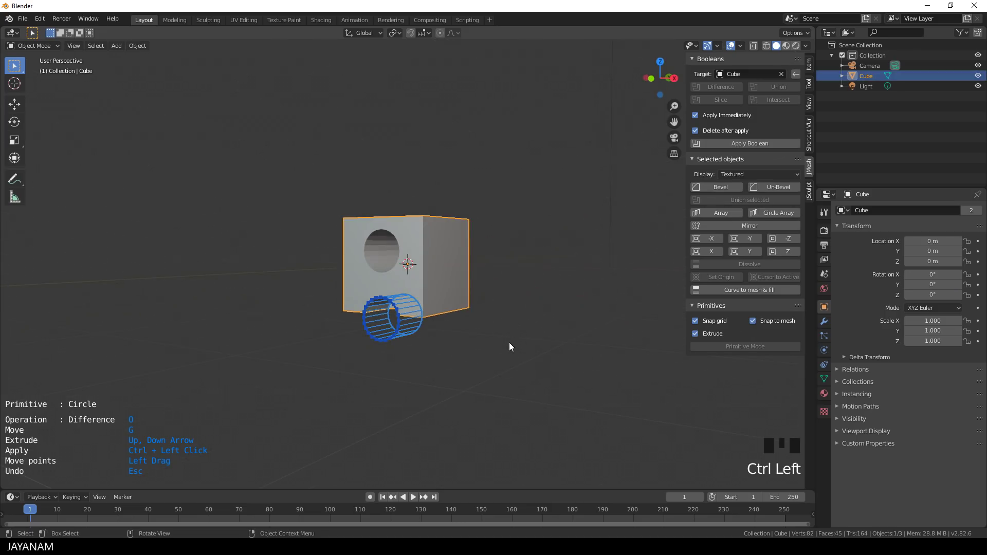
{"action": "key", "text": "Escape"}
{"action": "mouse_move", "coordinate": [477, 354]}
{"action": "middle_mouse_down"}
{"action": "mouse_move", "coordinate": [520, 246]}
{"action": "mouse_move", "coordinate": [470, 373]}
{"action": "middle_mouse_up"}
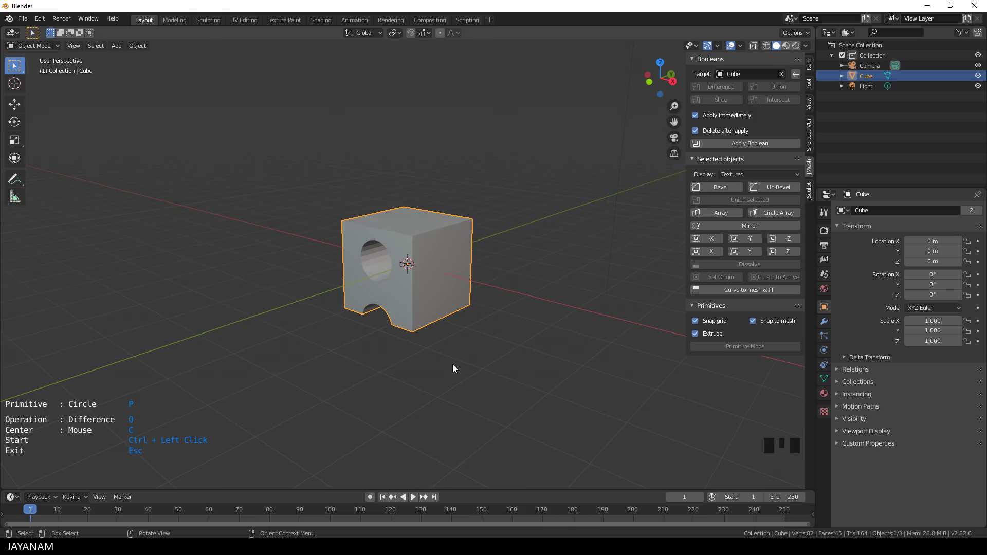
Add a mesh cylinder and move it about 3.09 m along the X axis, beside the cube.
{"action": "scroll", "coordinate": [446, 364], "scroll_direction": "down", "scroll_amount": 2}
{"action": "middle_click_drag", "start_coordinate": [426, 357], "coordinate": [447, 365]}
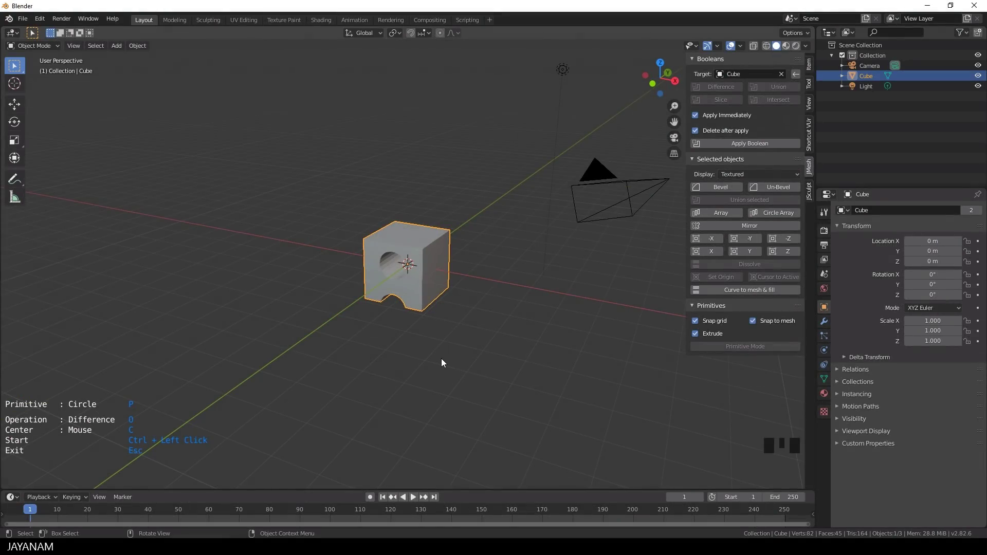
{"action": "key", "text": "shift+a"}
{"action": "mouse_move", "coordinate": [419, 338]}
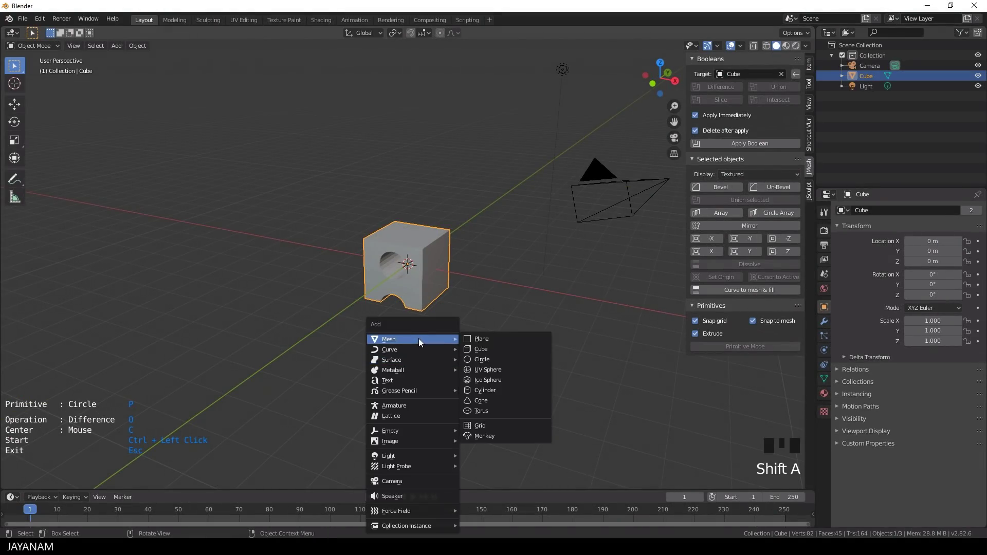
{"action": "left_click", "coordinate": [495, 389]}
{"action": "key", "text": "g"}
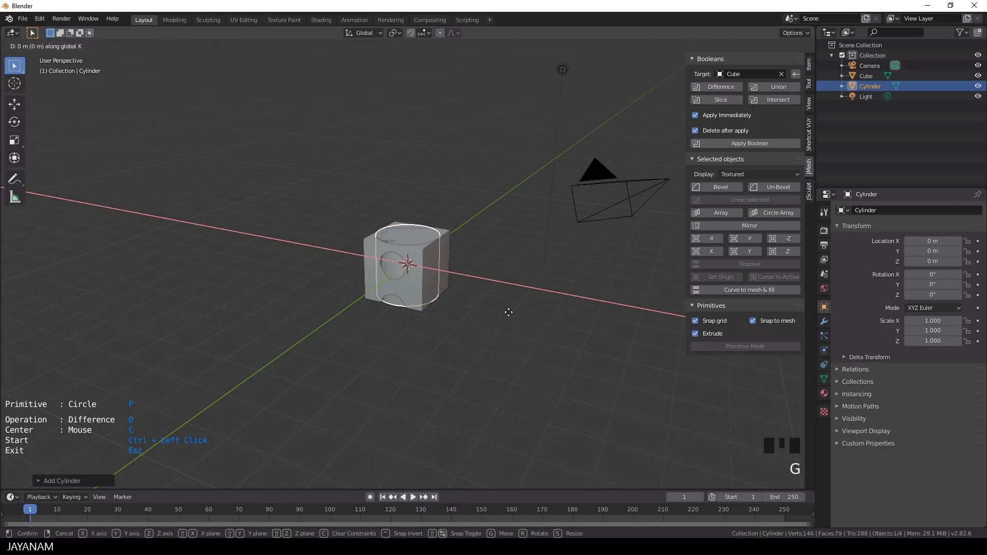
{"action": "left_click", "coordinate": [598, 342]}
Rotate the cylinder 90° about the X axis.
{"action": "type", "text": "rx90"}
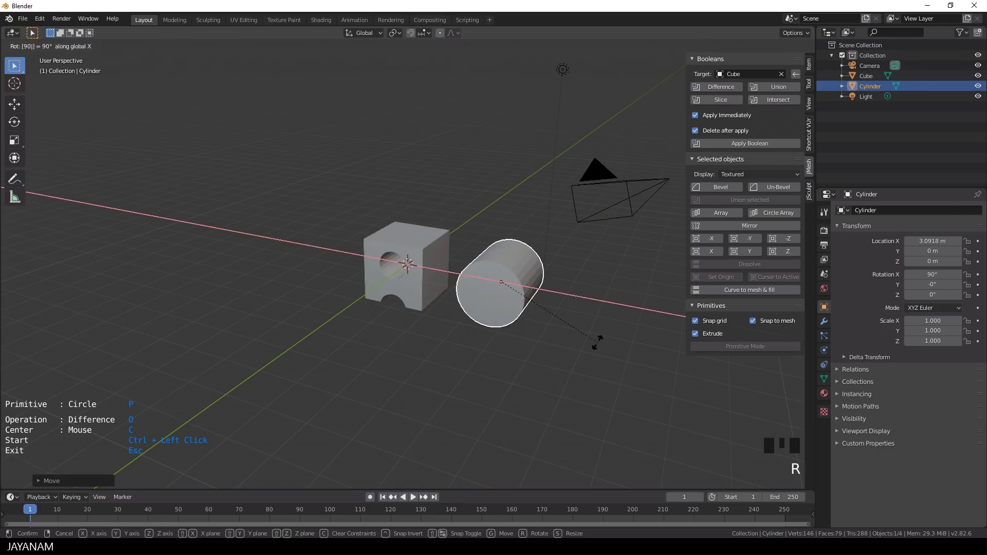
{"action": "left_click", "coordinate": [597, 342]}
Draw a rectangle primitive from the centre of the cylinder's front face, about 0.8 m wide and high.
{"action": "middle_click_drag", "start_coordinate": [591, 291], "coordinate": [468, 310]}
{"action": "key", "text": "KP_5"}
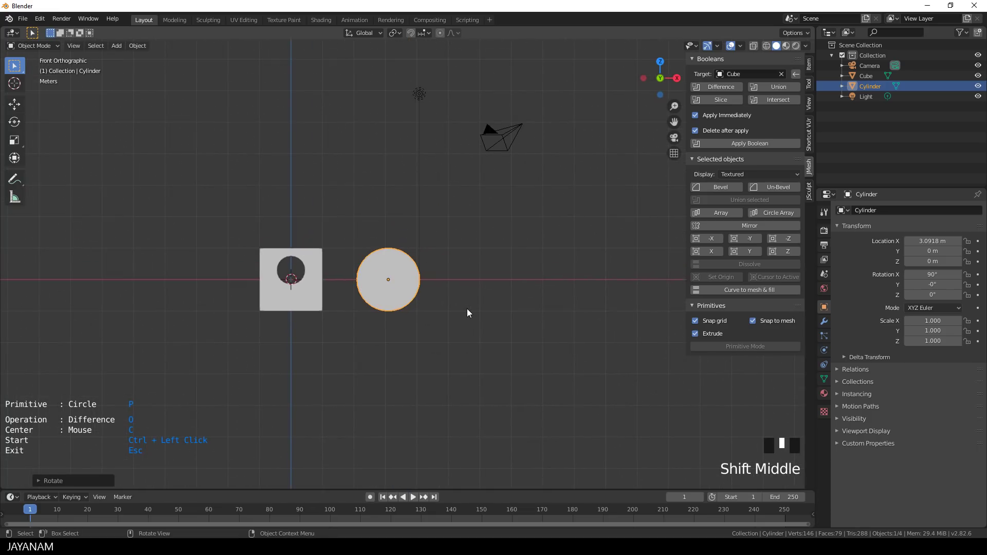
{"action": "key", "text": "p"}
{"action": "scroll", "coordinate": [467, 312], "scroll_direction": "up", "scroll_amount": 2}
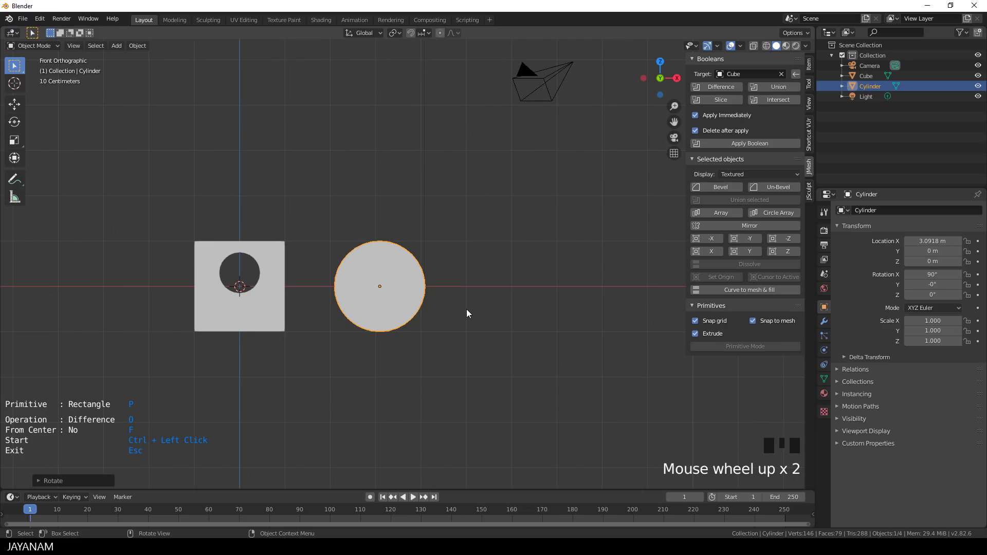
{"action": "key", "text": "f"}
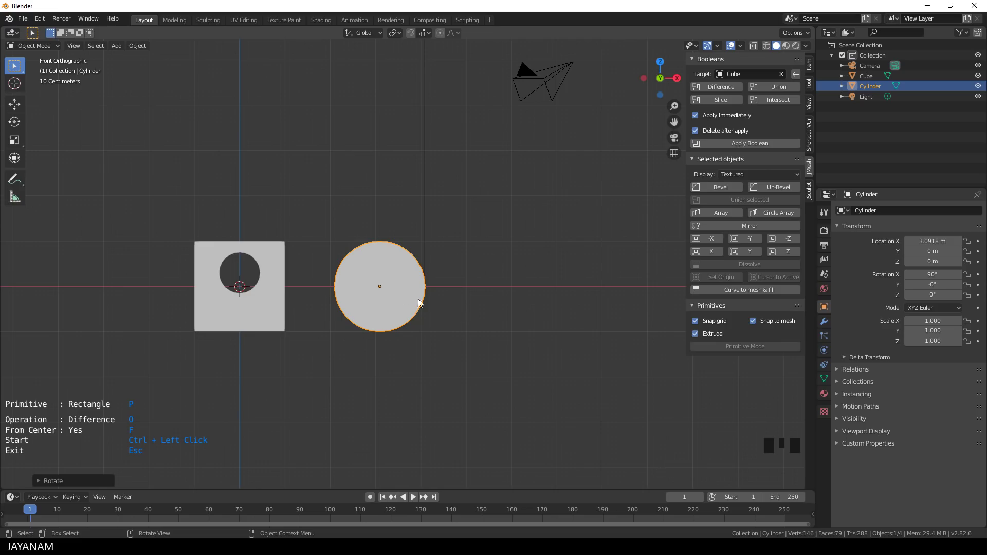
{"action": "left_click", "coordinate": [379, 286], "text": "ctrl"}
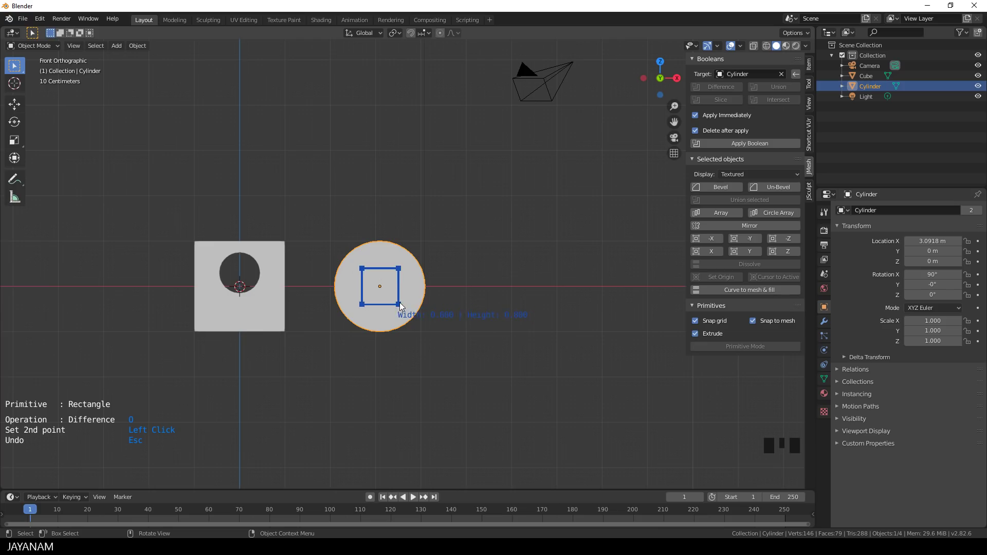
{"action": "left_click", "coordinate": [400, 306]}
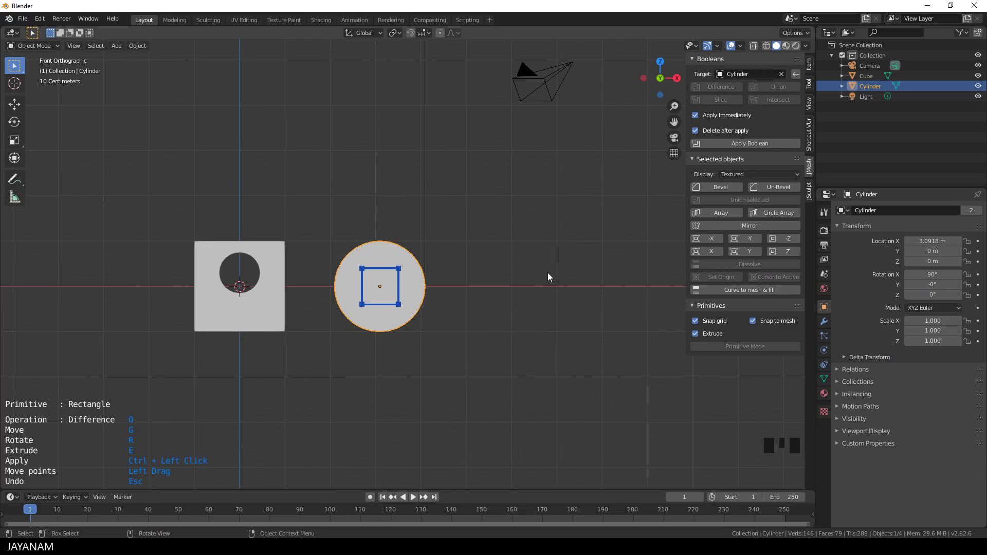
Apply the Difference cut with the rectangle through the cylinder and dismiss the rectangle outline.
{"action": "middle_click_drag", "start_coordinate": [548, 277], "coordinate": [504, 315]}
{"action": "left_click", "coordinate": [504, 313], "text": "ctrl"}
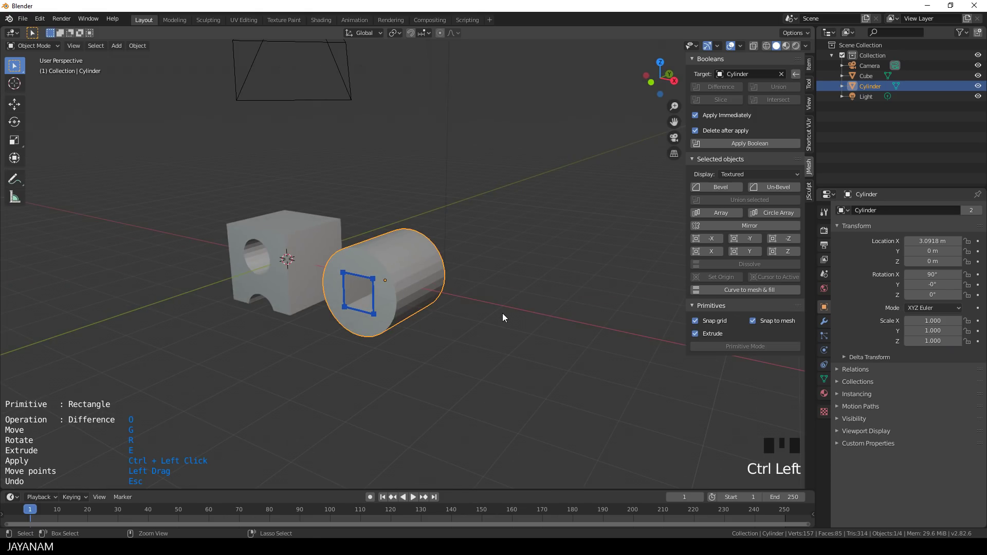
{"action": "key", "text": "Escape"}
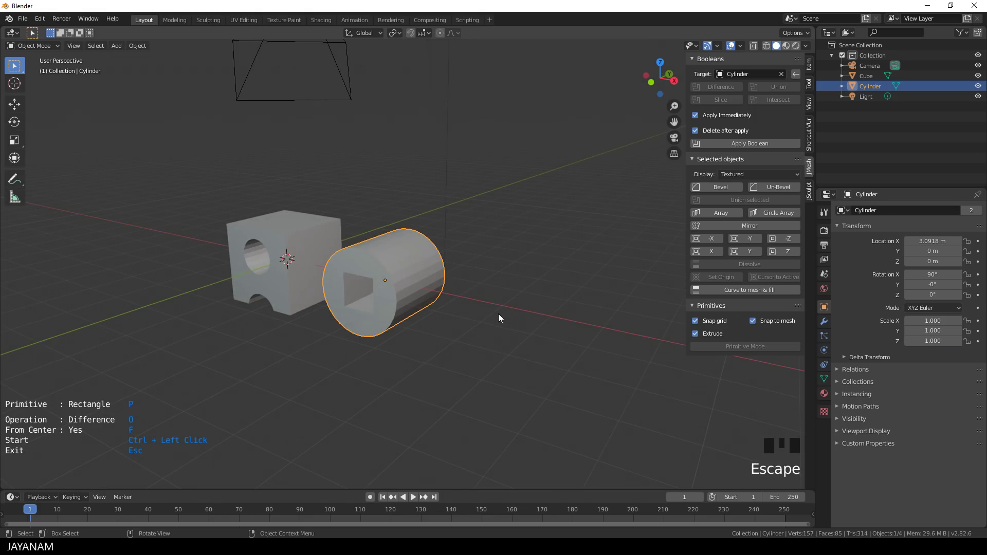
{"action": "mouse_move", "coordinate": [498, 314]}
{"action": "middle_mouse_down"}
{"action": "mouse_move", "coordinate": [545, 286]}
{"action": "mouse_move", "coordinate": [539, 313]}
{"action": "mouse_move", "coordinate": [597, 300]}
{"action": "mouse_move", "coordinate": [476, 323]}
{"action": "mouse_move", "coordinate": [334, 318]}
{"action": "mouse_move", "coordinate": [518, 319]}
{"action": "mouse_move", "coordinate": [495, 326]}
{"action": "middle_mouse_up"}
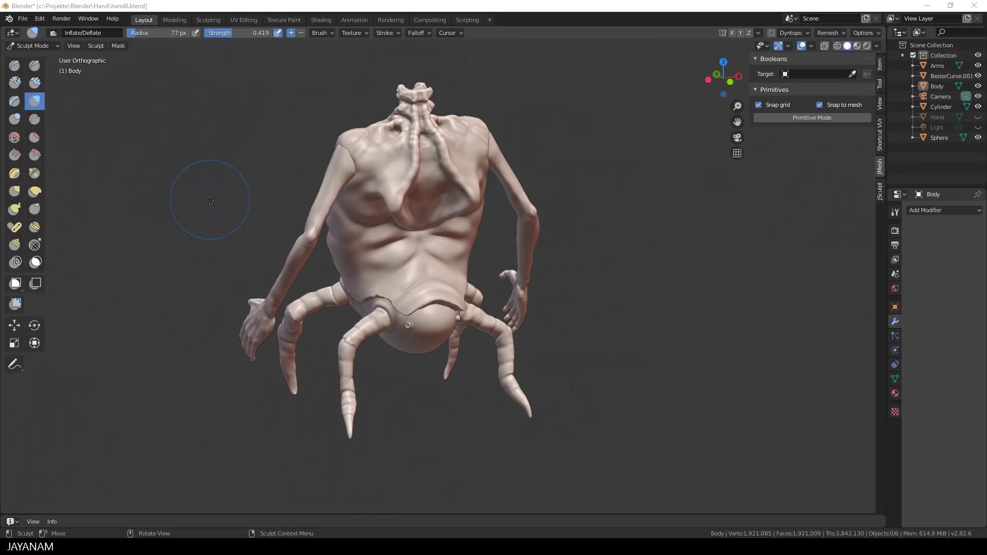
Start Primitive Mode on the creature in hand8.blend and draw a curve from the left chest ridge's tip to the abdomen's left ring socket.
{"action": "mouse_move", "coordinate": [209, 201]}
{"action": "middle_mouse_down"}
{"action": "mouse_move", "coordinate": [402, 194]}
{"action": "mouse_move", "coordinate": [192, 199]}
{"action": "middle_mouse_up"}
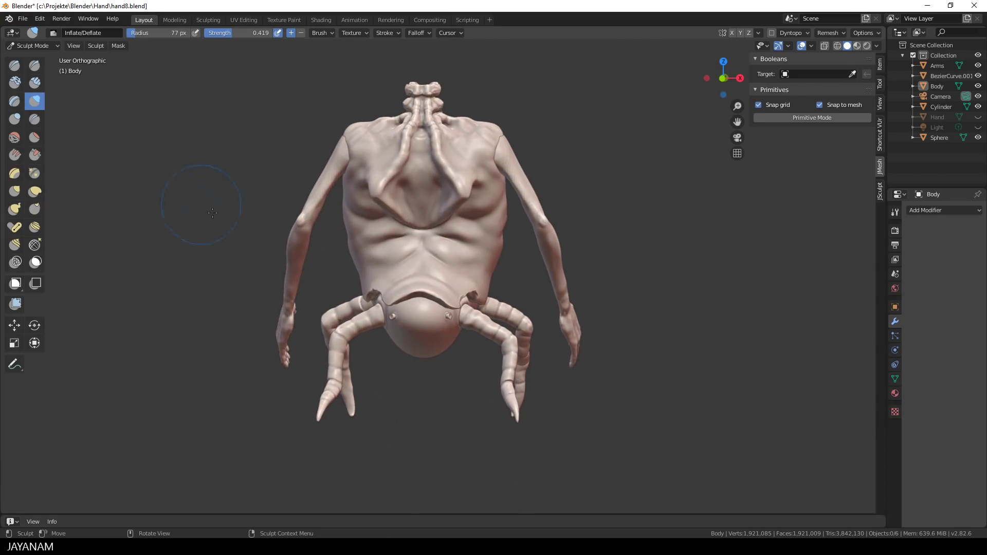
{"action": "scroll", "coordinate": [343, 198], "scroll_direction": "up", "scroll_amount": 2}
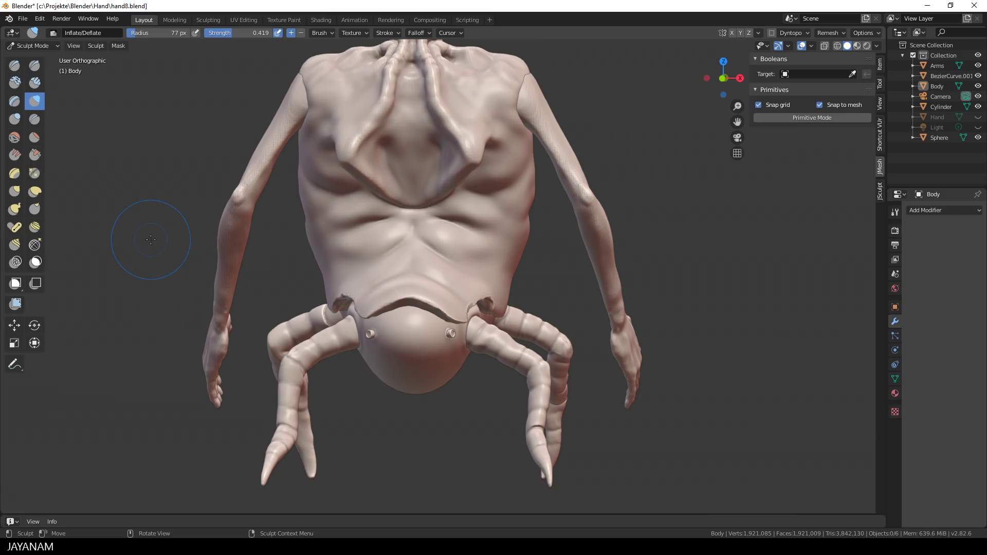
{"action": "left_click", "coordinate": [801, 117]}
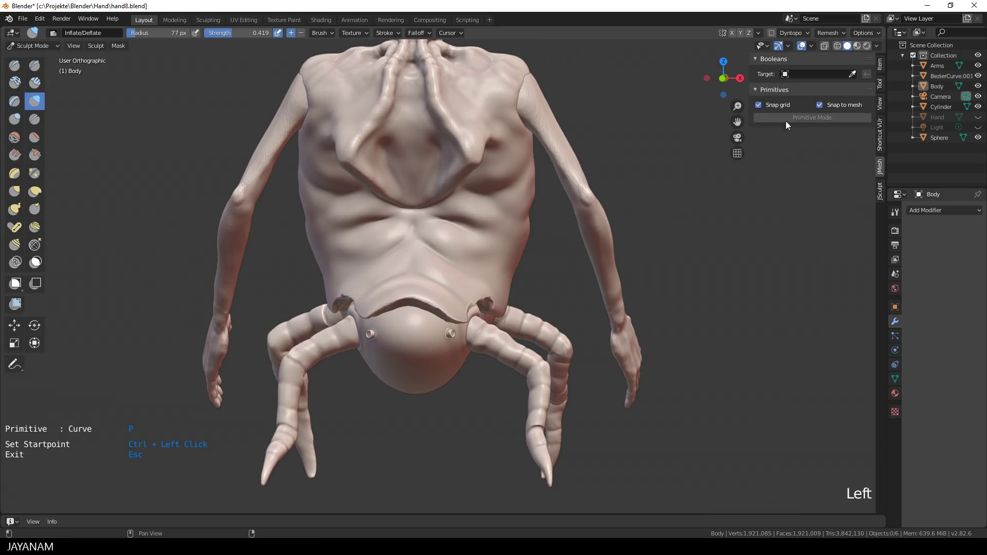
{"action": "mouse_move", "coordinate": [214, 274]}
{"action": "middle_mouse_down"}
{"action": "mouse_move", "coordinate": [329, 206]}
{"action": "mouse_move", "coordinate": [343, 261]}
{"action": "mouse_move", "coordinate": [355, 257]}
{"action": "mouse_move", "coordinate": [372, 247]}
{"action": "mouse_move", "coordinate": [360, 220]}
{"action": "middle_mouse_up"}
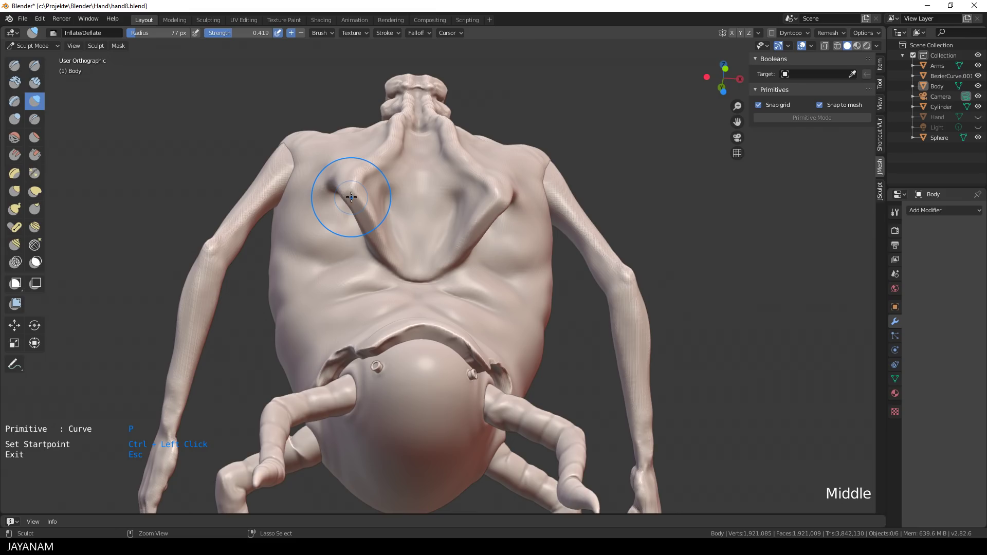
{"action": "left_click", "coordinate": [418, 269], "text": "ctrl"}
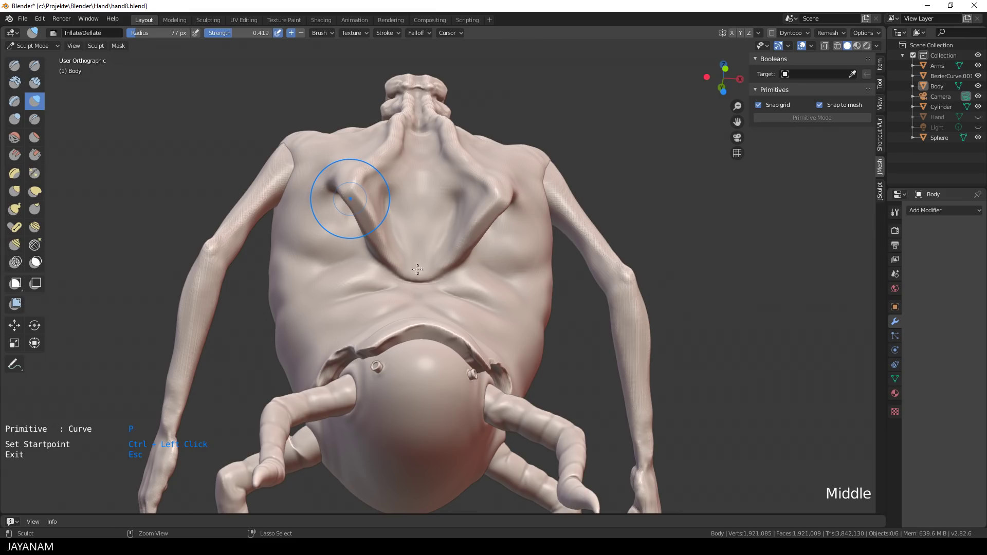
{"action": "middle_click_drag", "start_coordinate": [418, 269], "coordinate": [460, 270]}
{"action": "scroll", "coordinate": [434, 342], "scroll_direction": "up", "scroll_amount": 5}
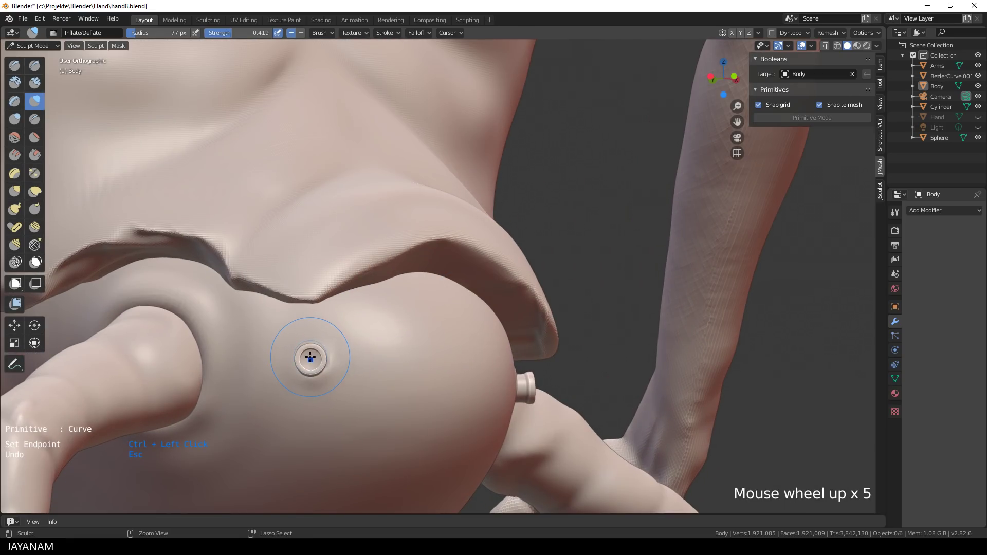
{"action": "left_click", "coordinate": [310, 359], "text": "ctrl"}
Shrink the new curve's radius to a factor of about 0.4 so it fits the ring socket.
{"action": "scroll", "coordinate": [414, 347], "scroll_direction": "down", "scroll_amount": 3}
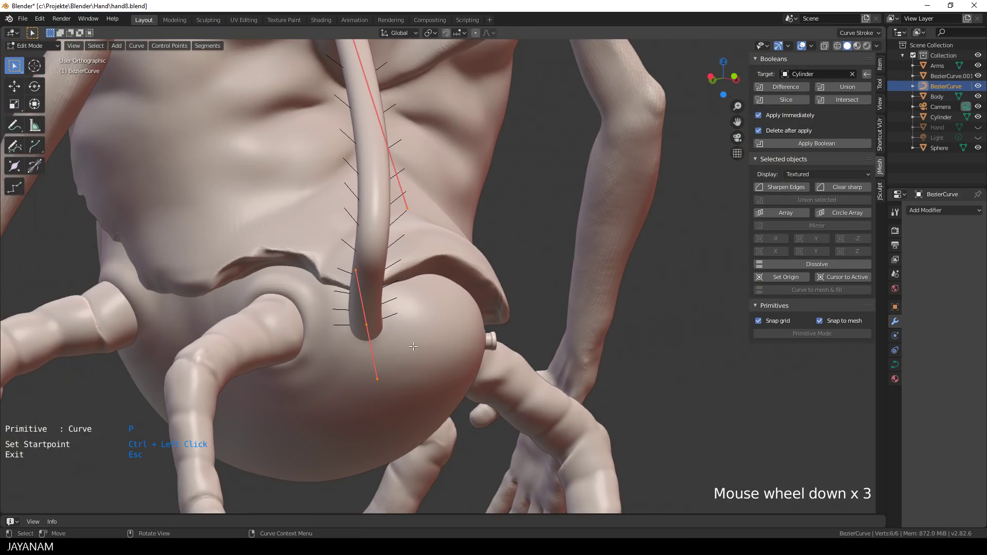
{"action": "key", "text": "alt+s"}
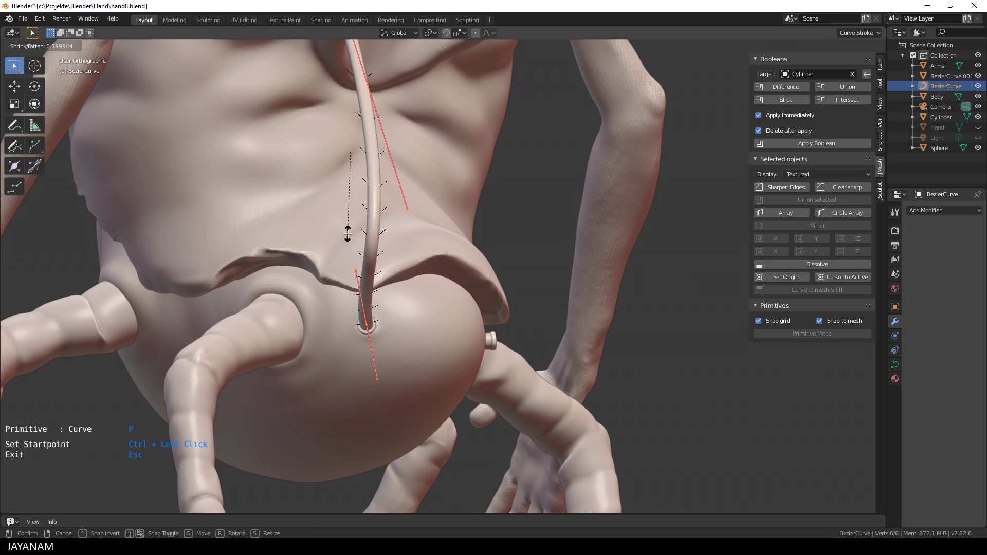
{"action": "left_click", "coordinate": [348, 234]}
Subdivide the left curve to add a control point halfway along it.
{"action": "middle_click_drag", "start_coordinate": [348, 234], "coordinate": [298, 263]}
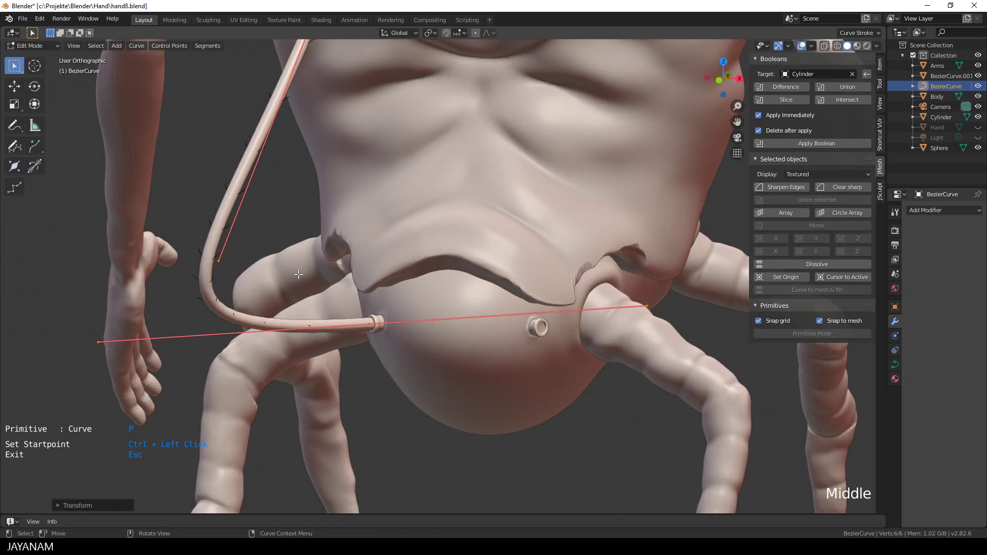
{"action": "scroll", "coordinate": [299, 274], "scroll_direction": "down", "scroll_amount": 3}
{"action": "right_click", "coordinate": [332, 241]}
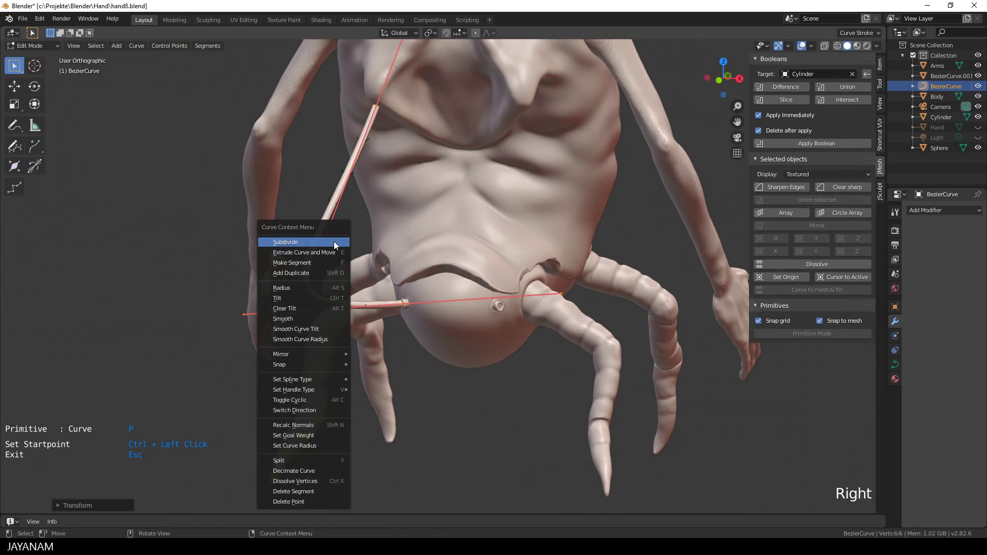
{"action": "left_click", "coordinate": [332, 242]}
Move the left curve's middle control point up and inward toward the body, and rotate it slightly to form an S-shaped tube.
{"action": "left_click", "coordinate": [299, 269]}
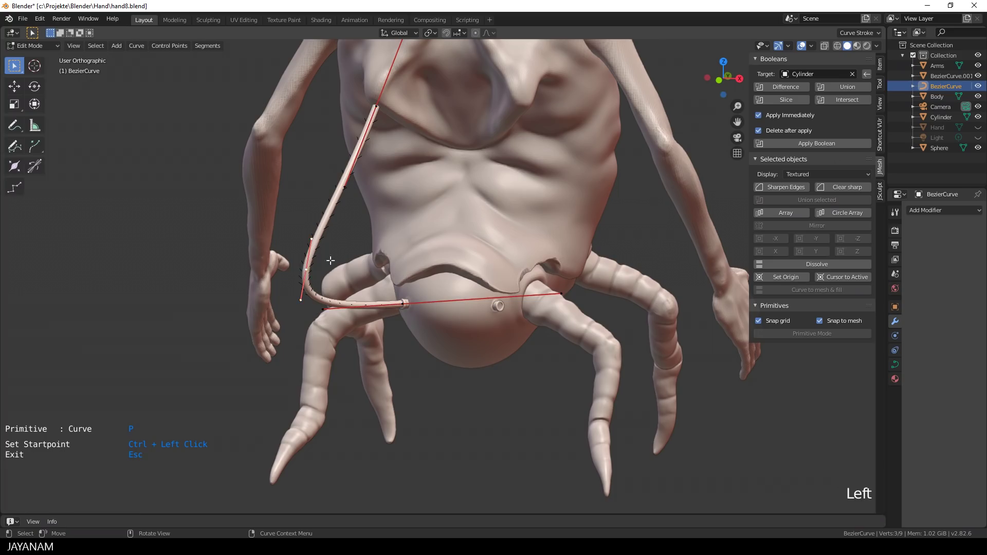
{"action": "middle_click_drag", "start_coordinate": [329, 260], "coordinate": [320, 263]}
{"action": "key", "text": "g"}
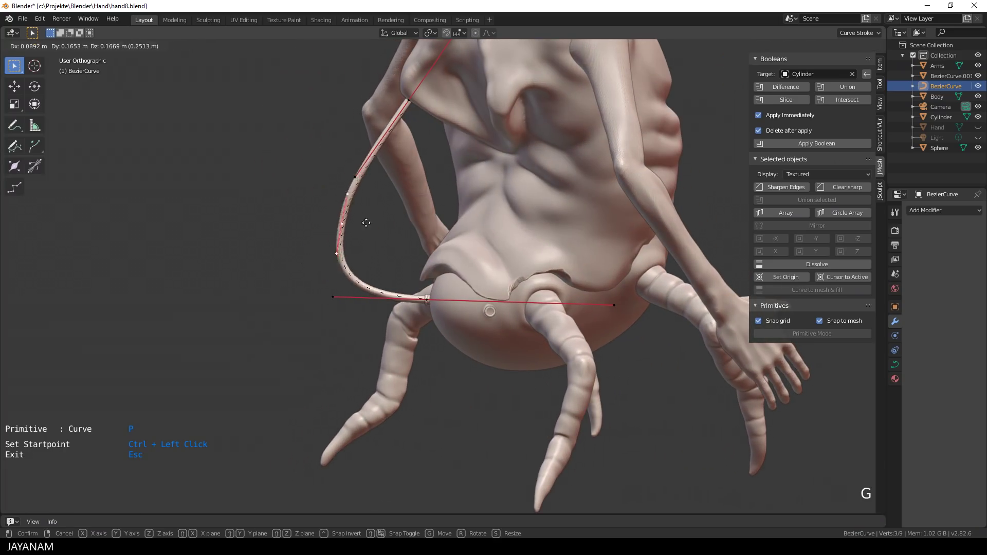
{"action": "left_click", "coordinate": [429, 202]}
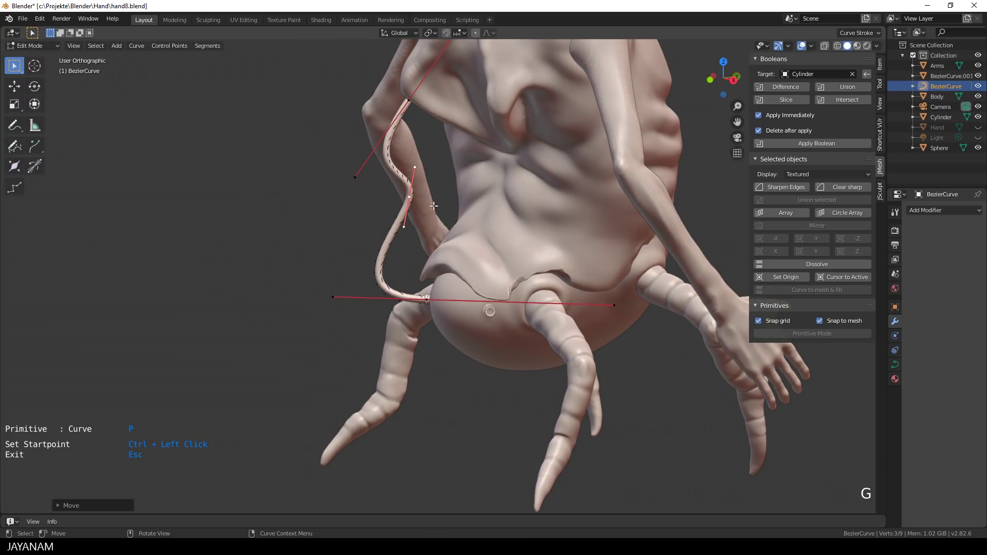
{"action": "key", "text": "r"}
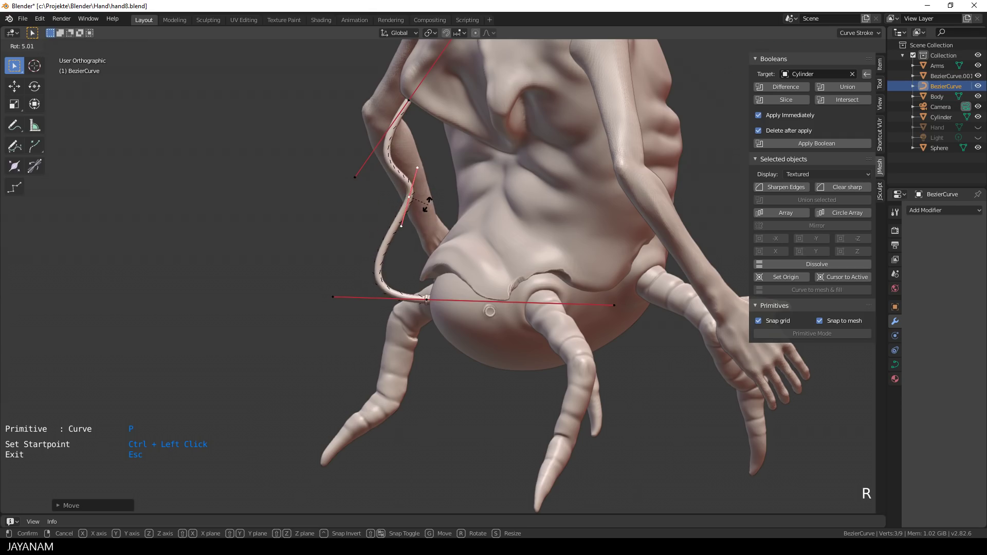
{"action": "left_click", "coordinate": [430, 204]}
Draw a second curve from the right chest ridge's tip to the abdomen's right ring socket.
{"action": "middle_click_drag", "start_coordinate": [429, 205], "coordinate": [547, 207]}
{"action": "scroll", "coordinate": [486, 247], "scroll_direction": "up", "scroll_amount": 3}
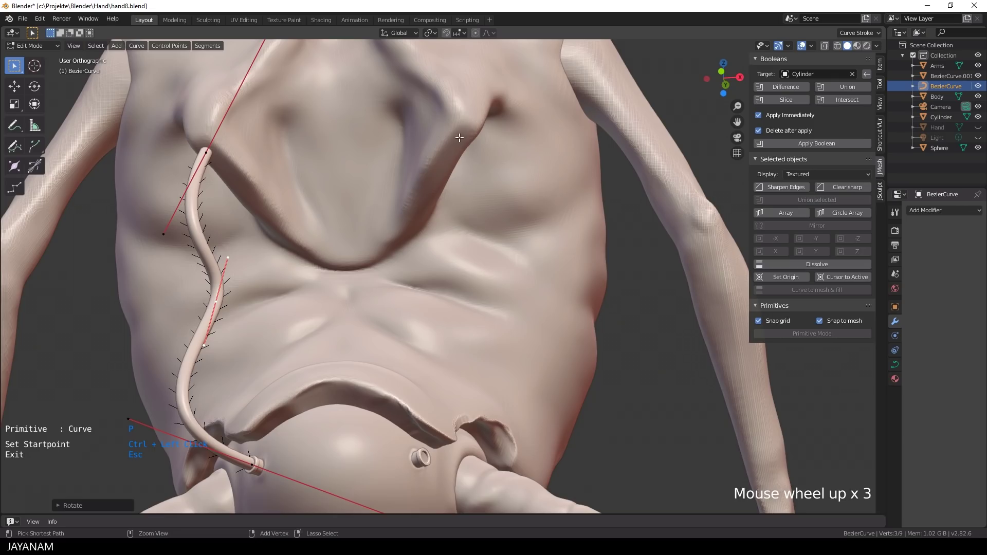
{"action": "left_click", "coordinate": [492, 154], "text": "ctrl"}
{"action": "middle_click_drag", "start_coordinate": [493, 154], "coordinate": [487, 137], "text": "shift"}
{"action": "scroll", "coordinate": [387, 435], "scroll_direction": "up", "scroll_amount": 4}
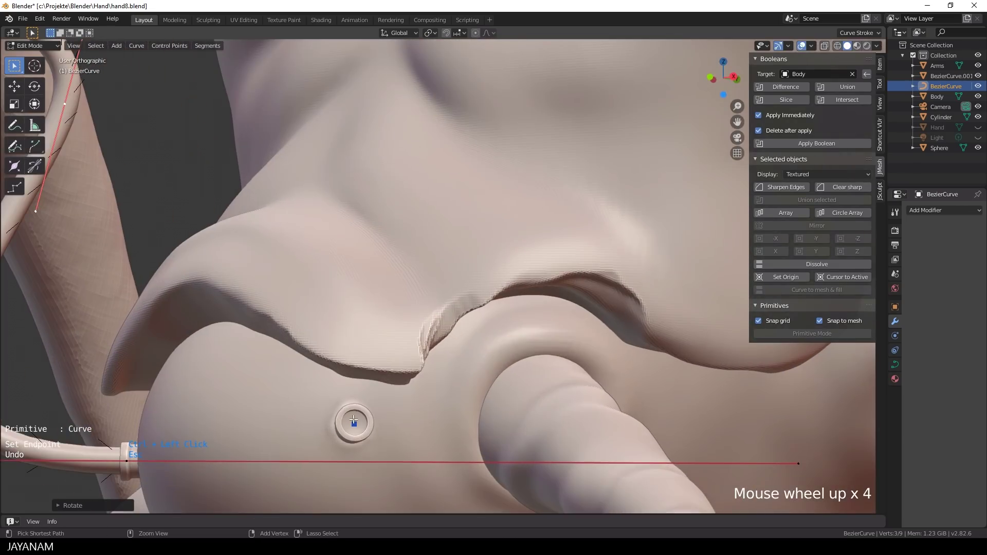
{"action": "left_click", "coordinate": [388, 434], "text": "ctrl"}
Shrink the second curve's radius to roughly match the thickness of the first tube.
{"action": "scroll", "coordinate": [387, 435], "scroll_direction": "down", "scroll_amount": 4}
{"action": "key", "text": "alt+s"}
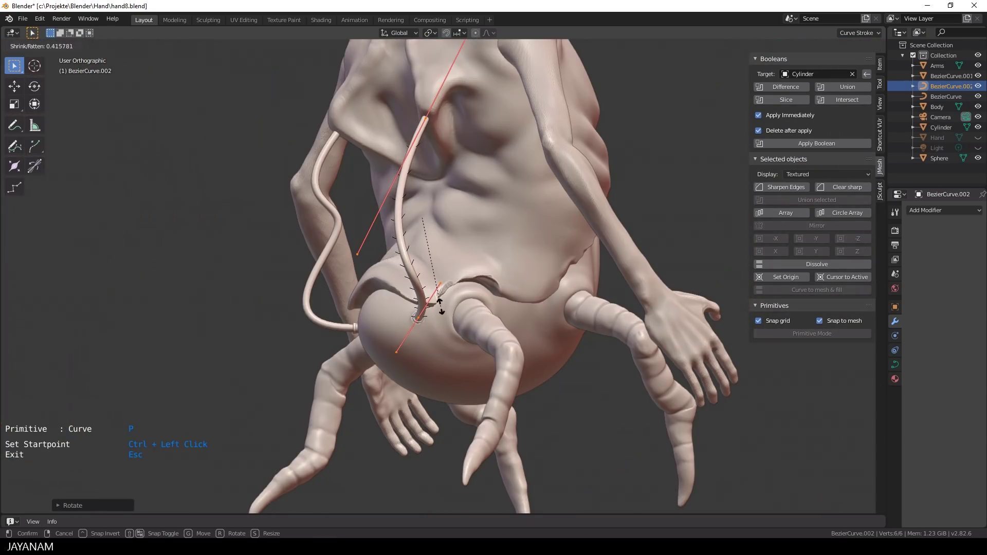
{"action": "left_click", "coordinate": [448, 329]}
Subdivide the second curve to add a middle control point.
{"action": "middle_click_drag", "start_coordinate": [448, 330], "coordinate": [406, 319]}
{"action": "right_click", "coordinate": [403, 312]}
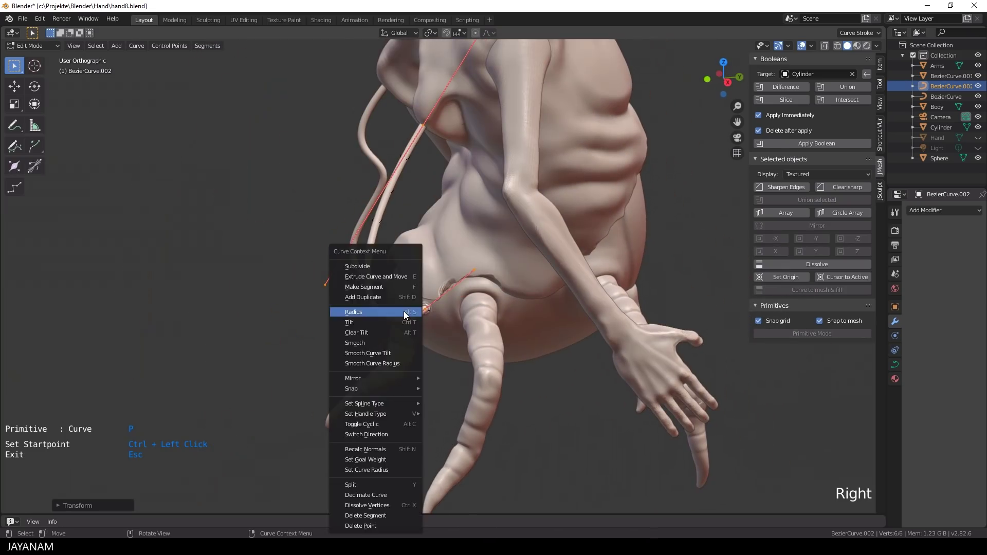
{"action": "left_click", "coordinate": [377, 267]}
Move the second curve's middle control point toward the body and rotate it to bend the tube into an S shape.
{"action": "left_click", "coordinate": [370, 292]}
{"action": "key", "text": "g"}
{"action": "left_click", "coordinate": [452, 188]}
{"action": "middle_click_drag", "start_coordinate": [452, 187], "coordinate": [437, 206]}
{"action": "key", "text": "g"}
{"action": "left_click", "coordinate": [507, 187]}
{"action": "scroll", "coordinate": [507, 187], "scroll_direction": "down", "scroll_amount": 2}
{"action": "key", "text": "r"}
{"action": "left_click", "coordinate": [456, 300]}
Leave curve editing and hide the Body object to expose the tubes' upper ends.
{"action": "middle_click_drag", "start_coordinate": [455, 300], "coordinate": [523, 285]}
{"action": "key", "text": "Tab"}
{"action": "left_click", "coordinate": [464, 134]}
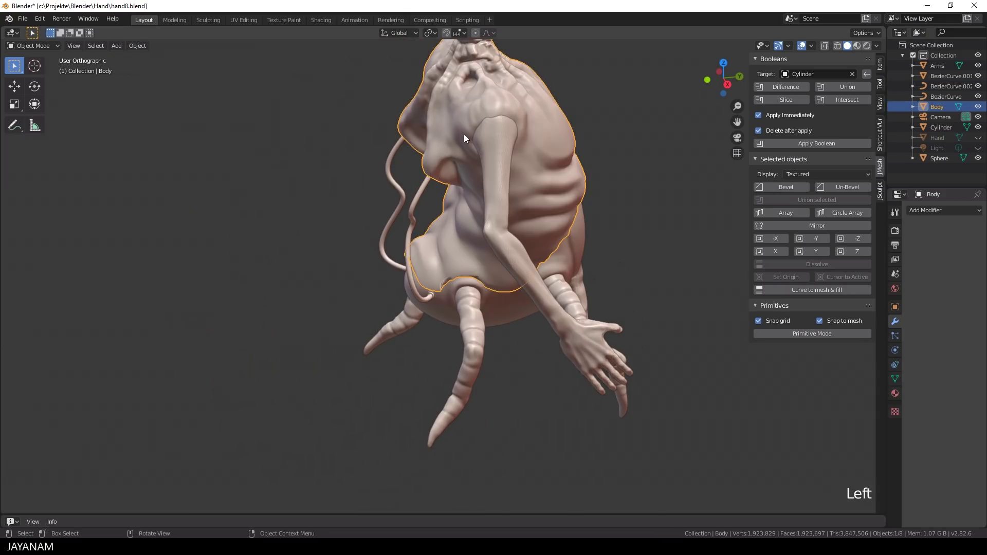
{"action": "key", "text": "h"}
Examine the upper end caps of the tubes up close and select the second curve.
{"action": "middle_click_drag", "start_coordinate": [487, 138], "coordinate": [546, 212]}
{"action": "scroll", "coordinate": [498, 161], "scroll_direction": "up", "scroll_amount": 2}
{"action": "scroll", "coordinate": [498, 165], "scroll_direction": "up", "scroll_amount": 2}
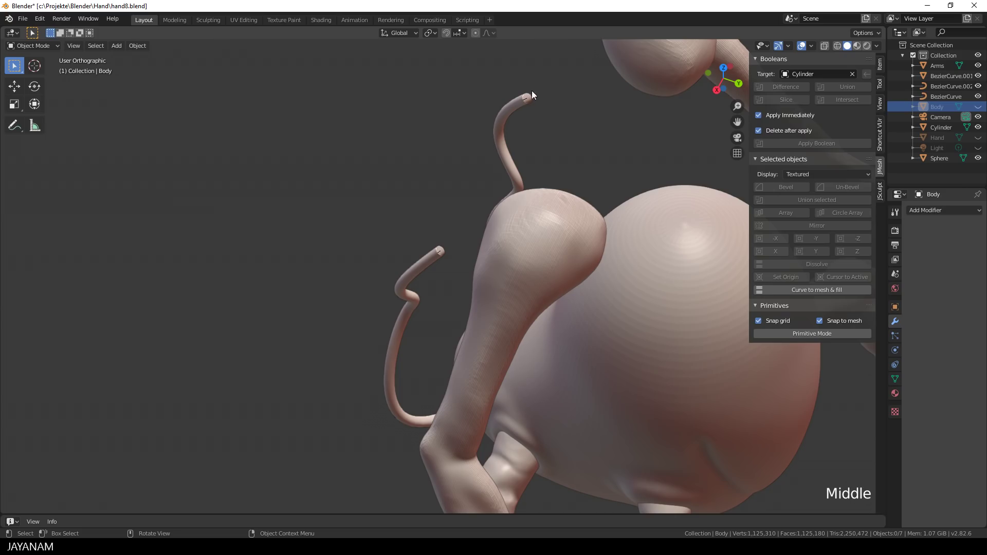
{"action": "mouse_move", "coordinate": [438, 254]}
{"action": "middle_mouse_down"}
{"action": "mouse_move", "coordinate": [380, 267]}
{"action": "mouse_move", "coordinate": [358, 239]}
{"action": "mouse_move", "coordinate": [440, 269]}
{"action": "middle_mouse_up"}
{"action": "scroll", "coordinate": [436, 256], "scroll_direction": "up", "scroll_amount": 6}
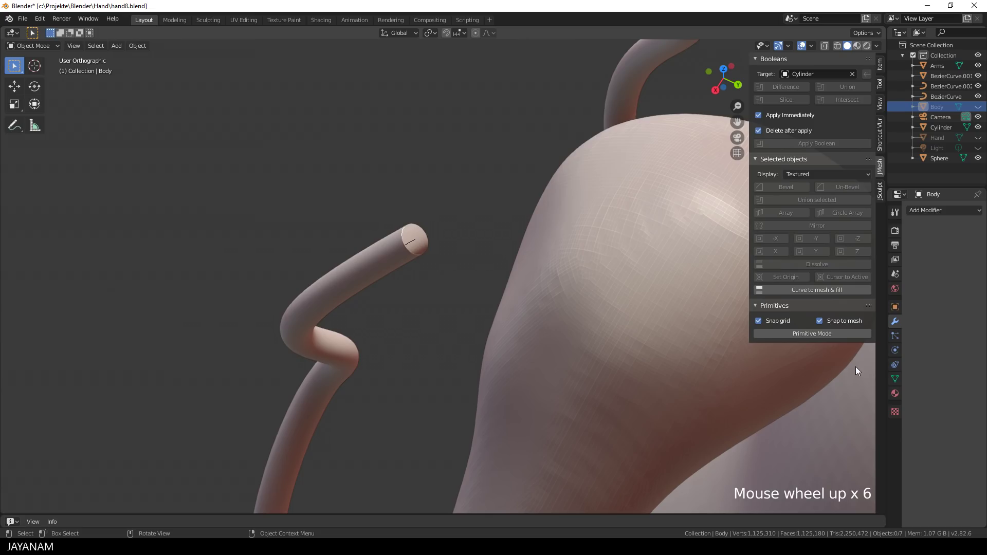
{"action": "left_click", "coordinate": [383, 260]}
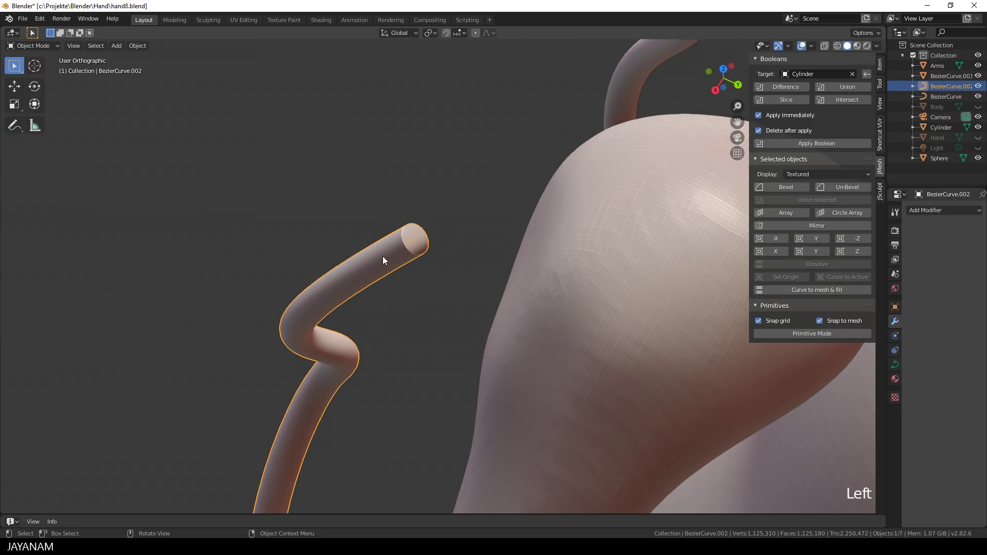
Show the second curve's data properties in a wider editor and expand Geometry to view the Bevel settings.
{"action": "left_click", "coordinate": [895, 364]}
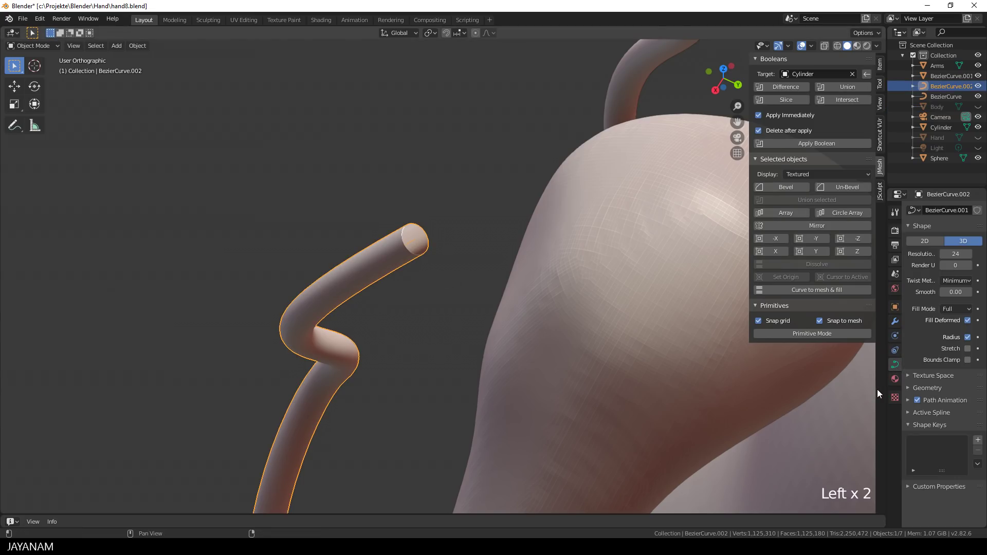
{"action": "left_click_drag", "start_coordinate": [887, 392], "coordinate": [830, 395]}
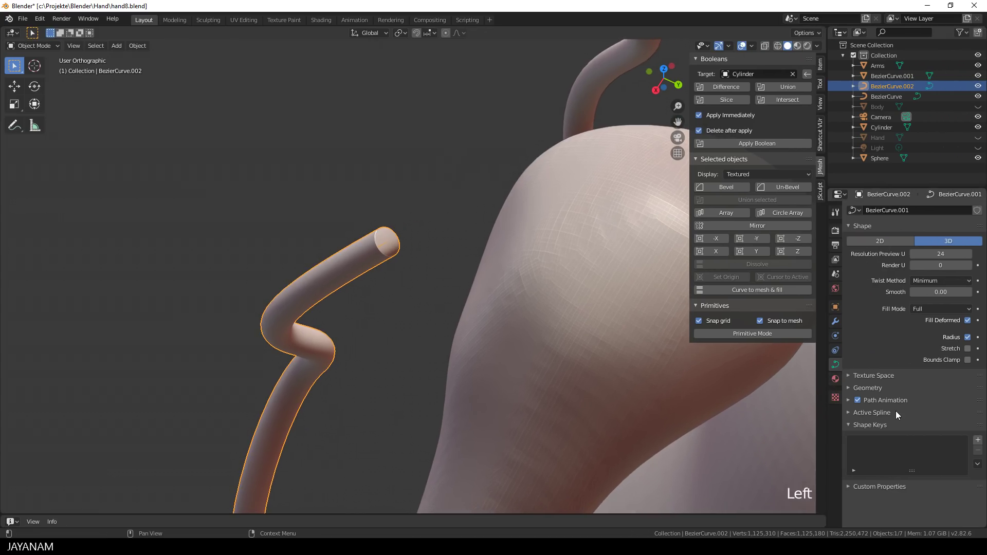
{"action": "left_click", "coordinate": [849, 388]}
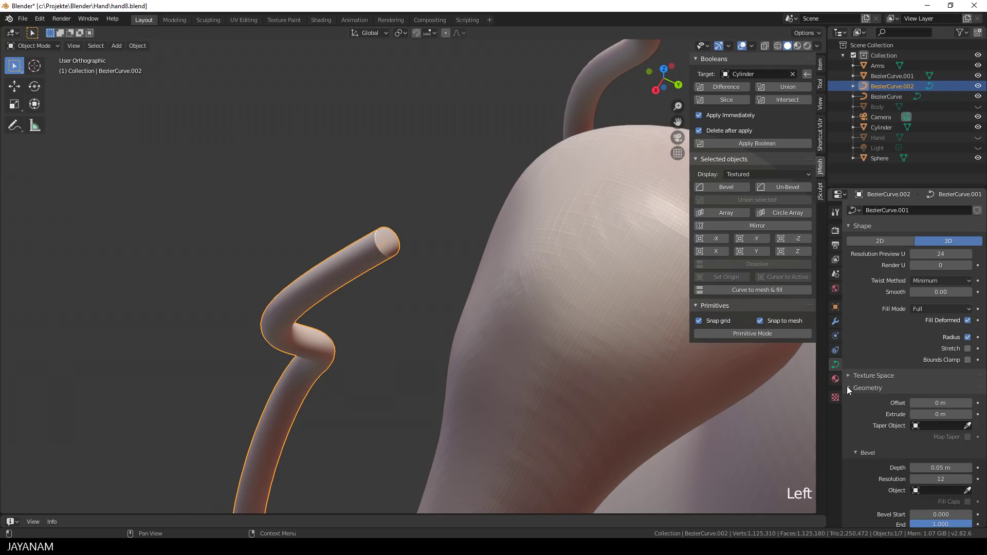
{"action": "scroll", "coordinate": [849, 390], "scroll_direction": "down", "scroll_amount": 3}
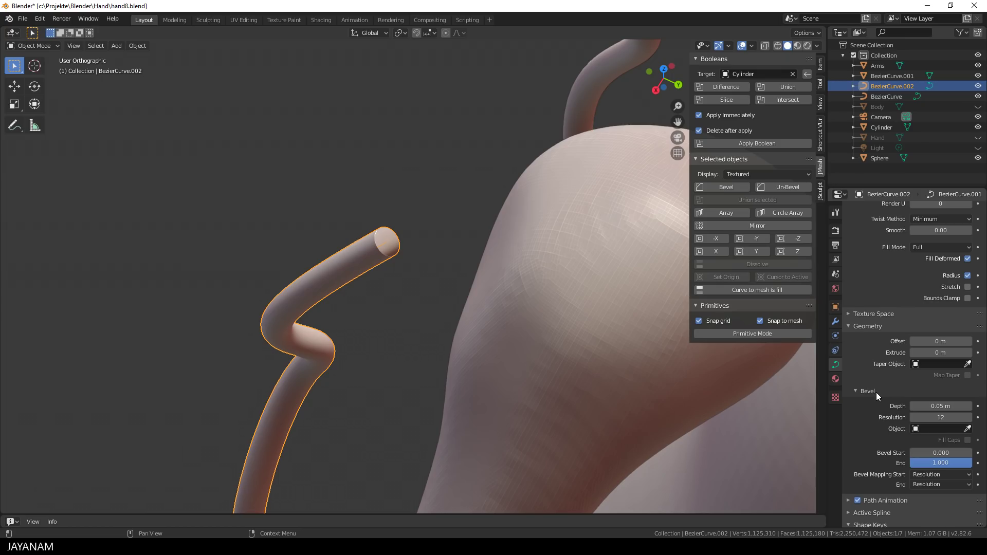
Select both curve tubes together and convert them to meshes with filled ends using Curve to mesh & fill.
{"action": "scroll", "coordinate": [387, 306], "scroll_direction": "down", "scroll_amount": 10}
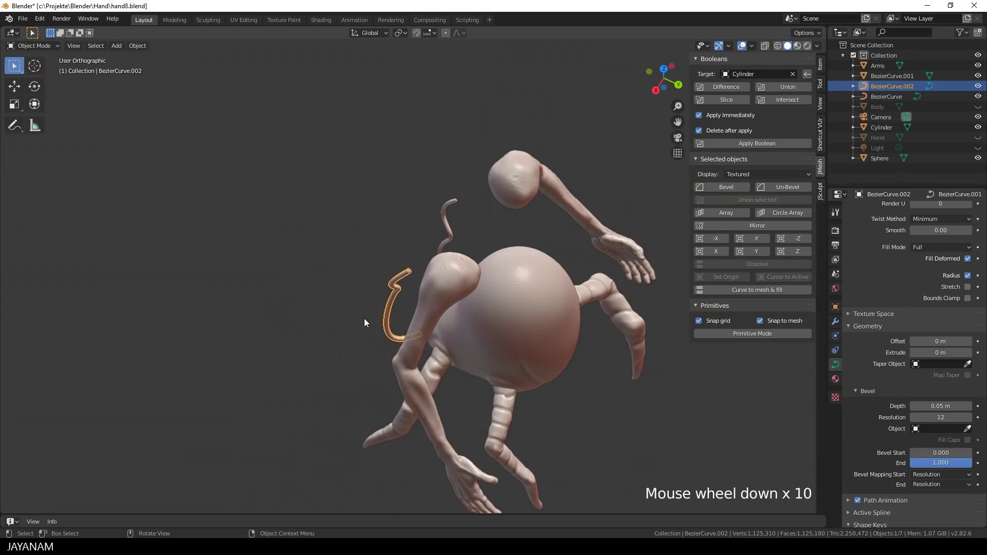
{"action": "left_click", "coordinate": [448, 204], "text": "shift"}
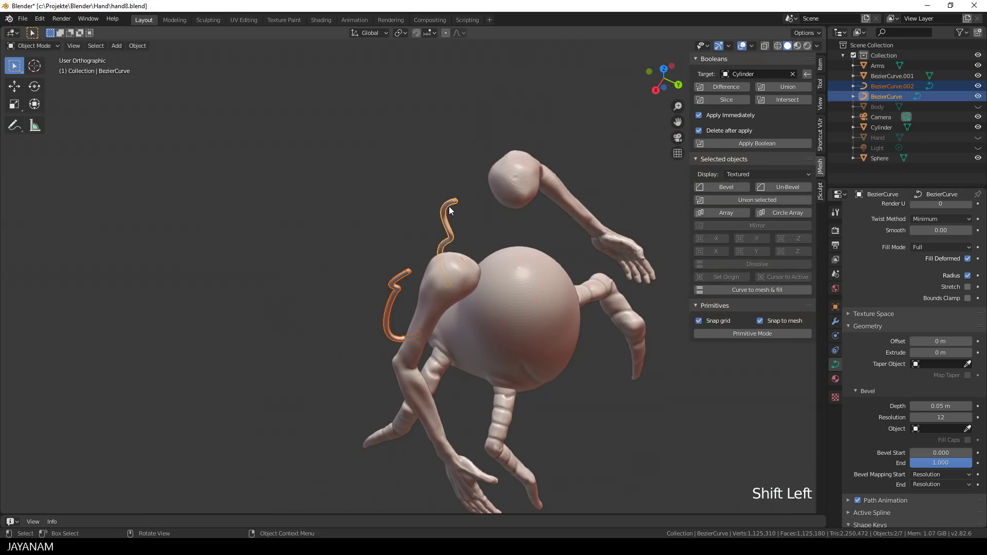
{"action": "left_click", "coordinate": [754, 289]}
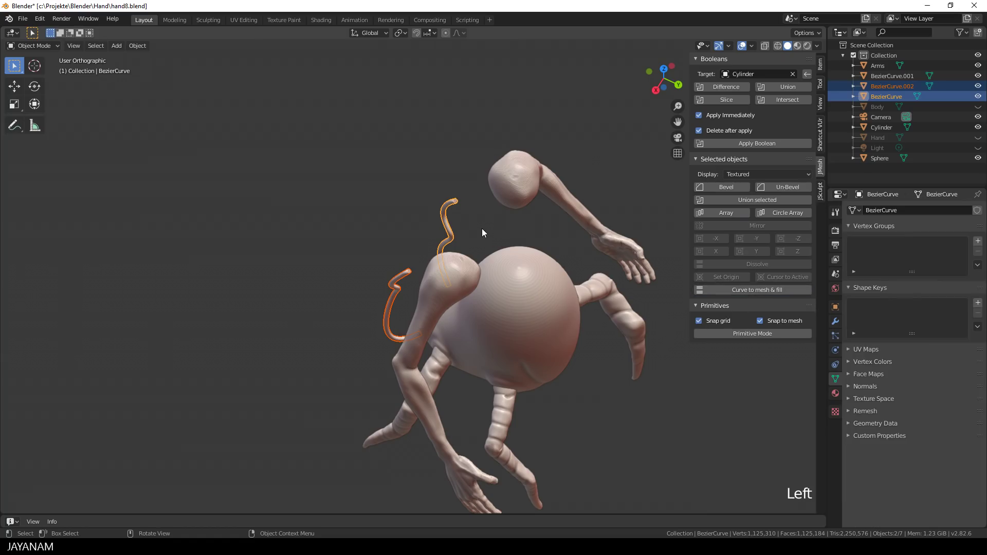
{"action": "scroll", "coordinate": [483, 233], "scroll_direction": "up", "scroll_amount": 3}
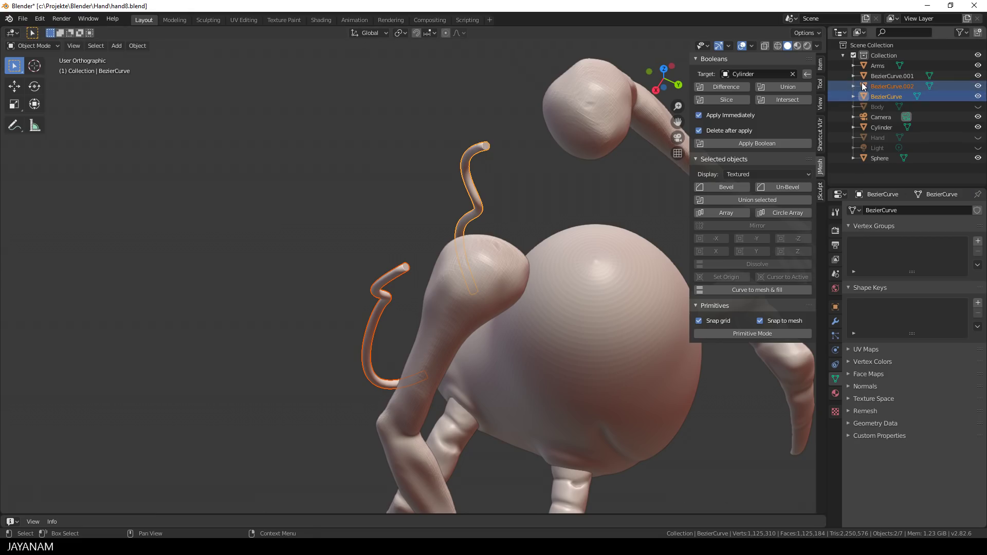
Unhide all hidden objects so the Body and Hand join the tubes in the selection, and view the creature's back.
{"action": "scroll", "coordinate": [464, 242], "scroll_direction": "down", "scroll_amount": 4}
{"action": "middle_click_drag", "start_coordinate": [343, 267], "coordinate": [476, 348]}
{"action": "scroll", "coordinate": [473, 352], "scroll_direction": "up", "scroll_amount": 2}
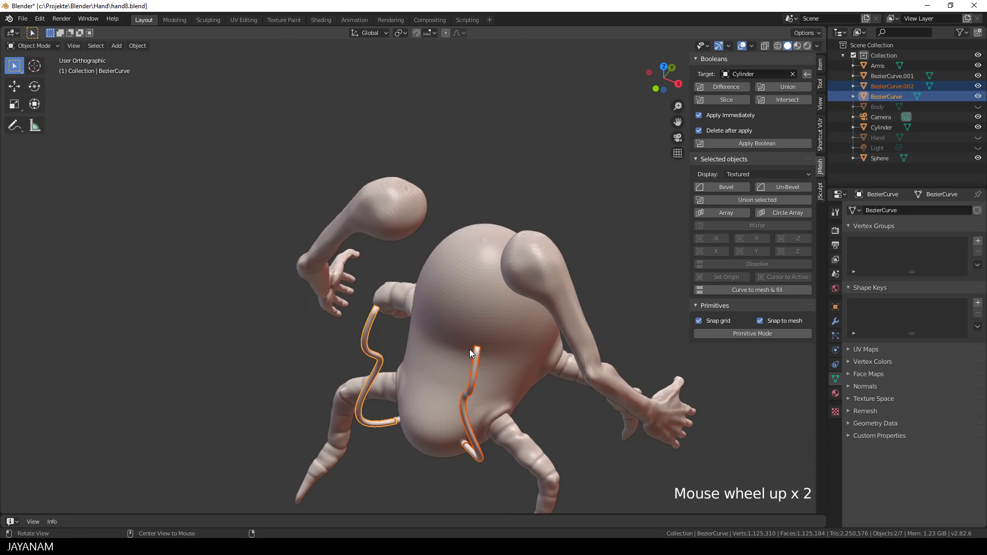
{"action": "key", "text": "alt+h"}
{"action": "middle_click_drag", "start_coordinate": [470, 350], "coordinate": [492, 295]}
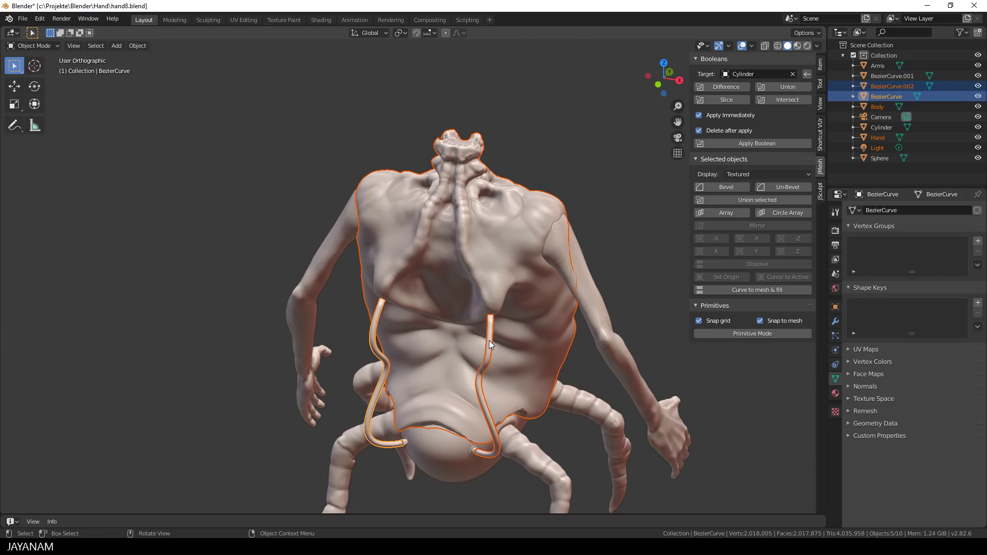
In the JSculpt remesh options, enable Smooth normals and set the voxel size to 0.004.
{"action": "left_click", "coordinate": [820, 191]}
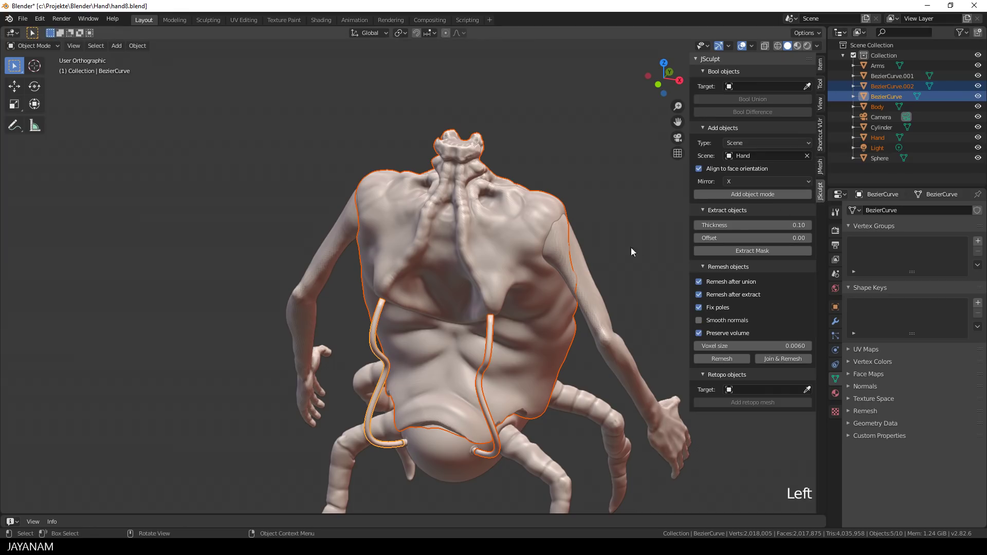
{"action": "middle_click_drag", "start_coordinate": [631, 248], "coordinate": [561, 179], "text": "shift"}
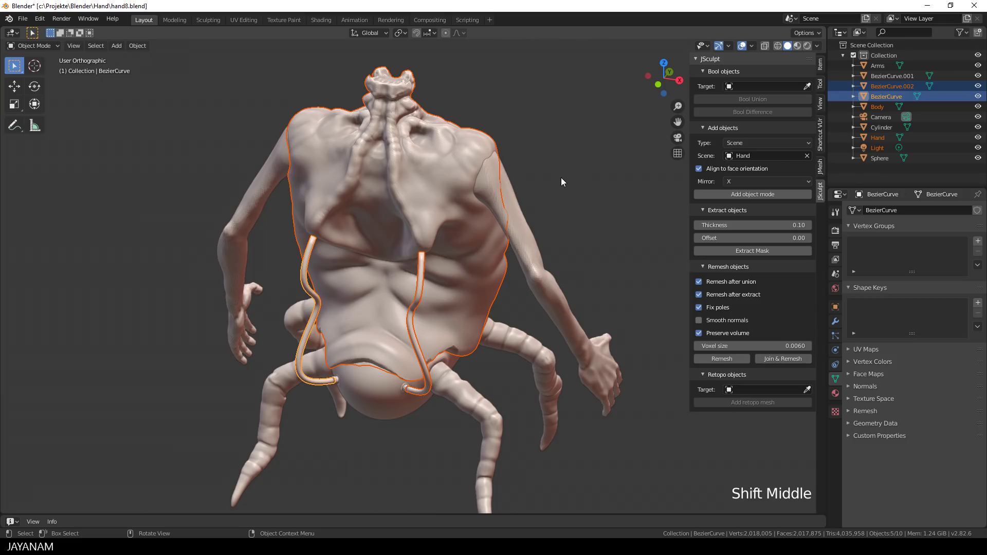
{"action": "left_click", "coordinate": [699, 320]}
{"action": "double_click", "coordinate": [785, 345]}
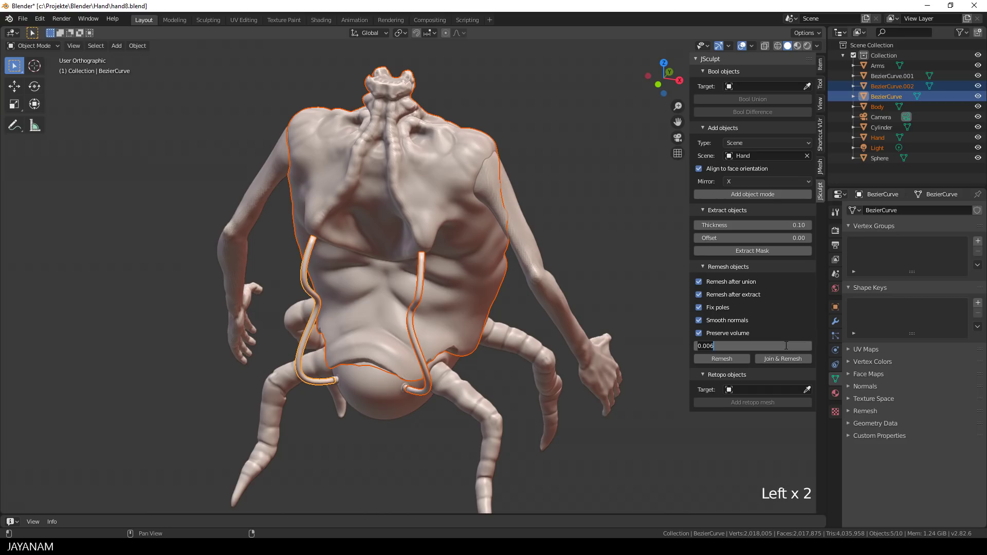
{"action": "left_click", "coordinate": [723, 346]}
{"action": "key", "text": "Return"}
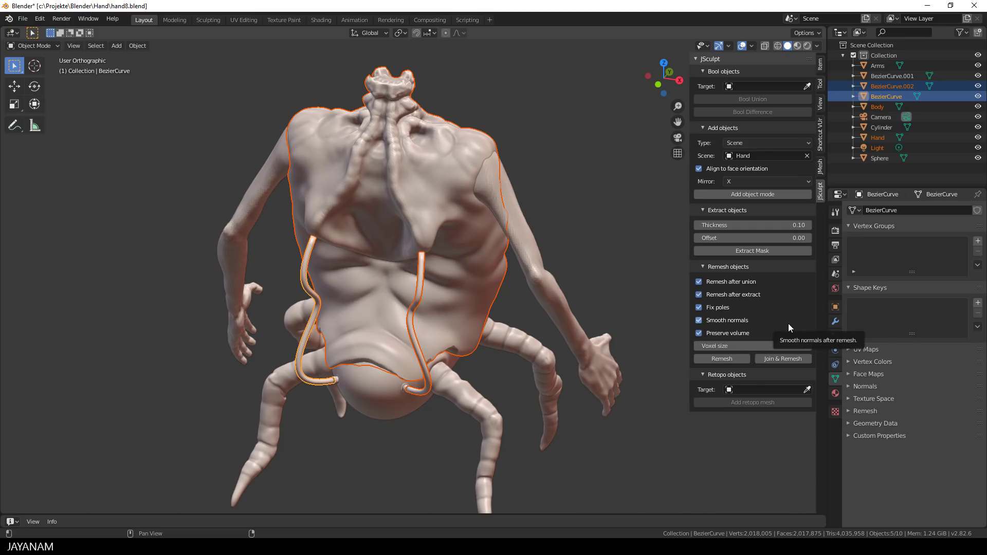
Join and remesh the selected Body, Hand and tubes into one mesh, and inspect where the tubes meet the body.
{"action": "left_click", "coordinate": [780, 359]}
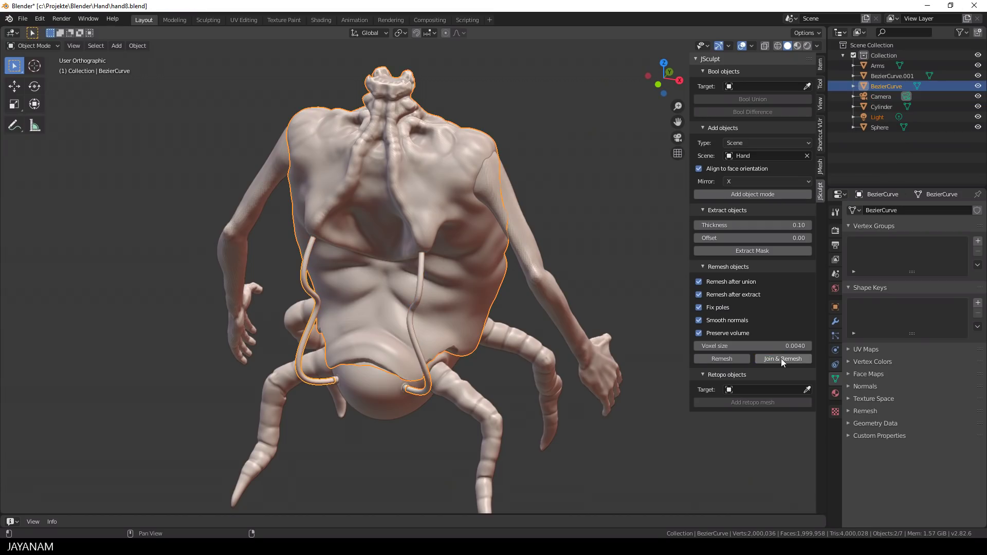
{"action": "scroll", "coordinate": [431, 251], "scroll_direction": "up", "scroll_amount": 5}
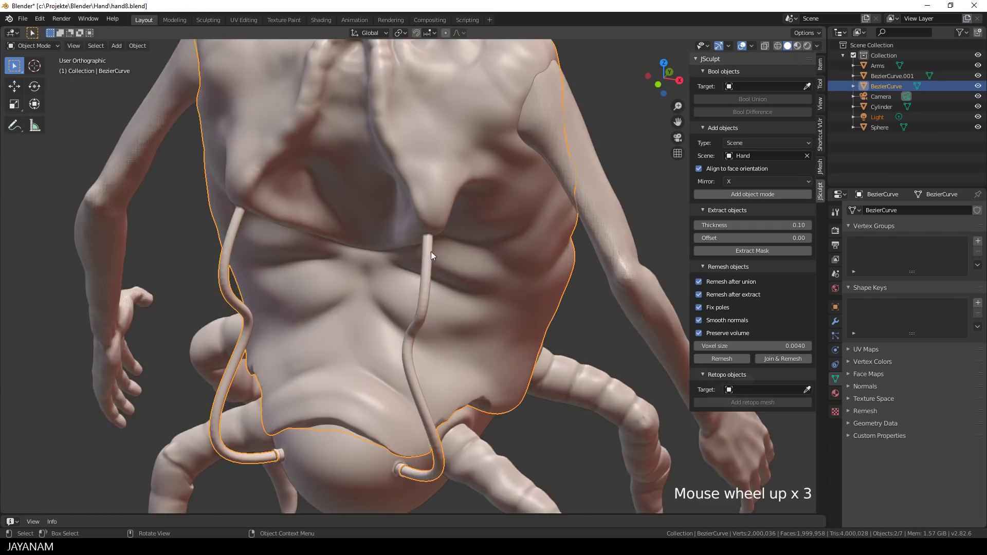
{"action": "mouse_move", "coordinate": [459, 246]}
{"action": "middle_mouse_down"}
{"action": "mouse_move", "coordinate": [535, 130]}
{"action": "mouse_move", "coordinate": [477, 261]}
{"action": "middle_mouse_up"}
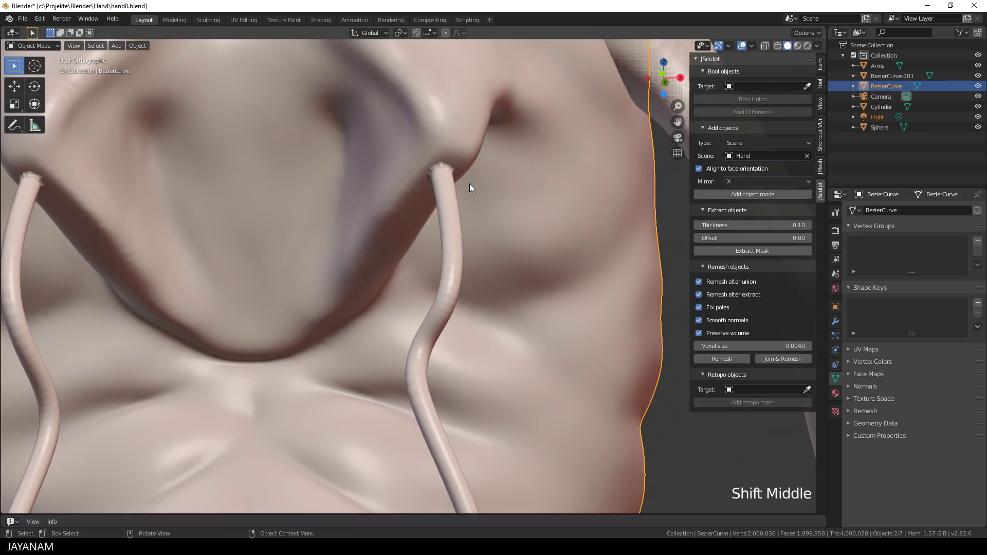
Switch to Sculpt Mode with the Draw brush and smooth the joint between one tube's upper end and the body.
{"action": "key", "text": "ctrl+Tab"}
{"action": "left_click", "coordinate": [443, 147]}
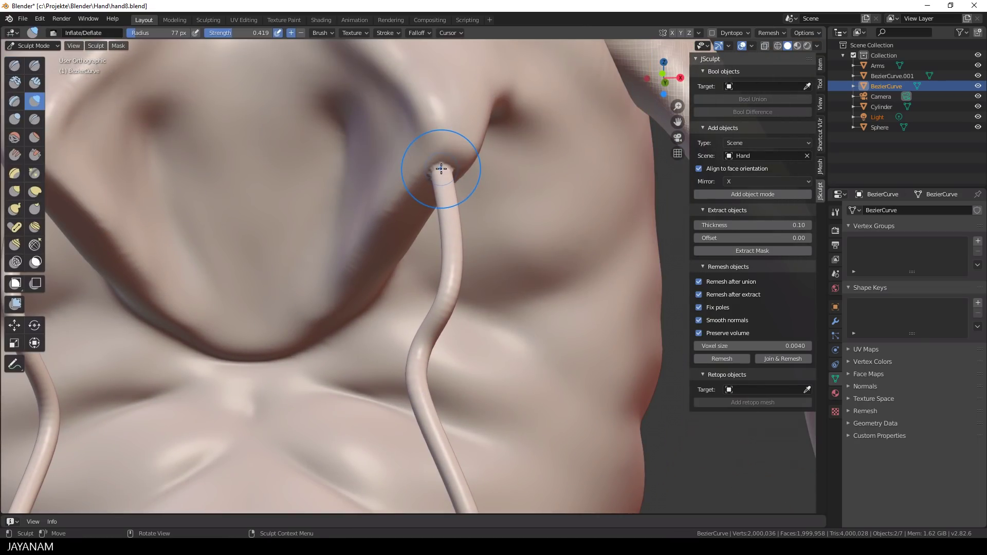
{"action": "left_click", "coordinate": [14, 66]}
{"action": "scroll", "coordinate": [487, 190], "scroll_direction": "up", "scroll_amount": 2}
{"action": "left_click_drag", "start_coordinate": [443, 157], "coordinate": [449, 150], "text": "shift"}
{"action": "left_click_drag", "start_coordinate": [448, 149], "coordinate": [434, 158], "text": "shift"}
{"action": "left_click", "coordinate": [434, 157]}
{"action": "left_click", "coordinate": [435, 153]}
{"action": "left_click", "coordinate": [434, 151]}
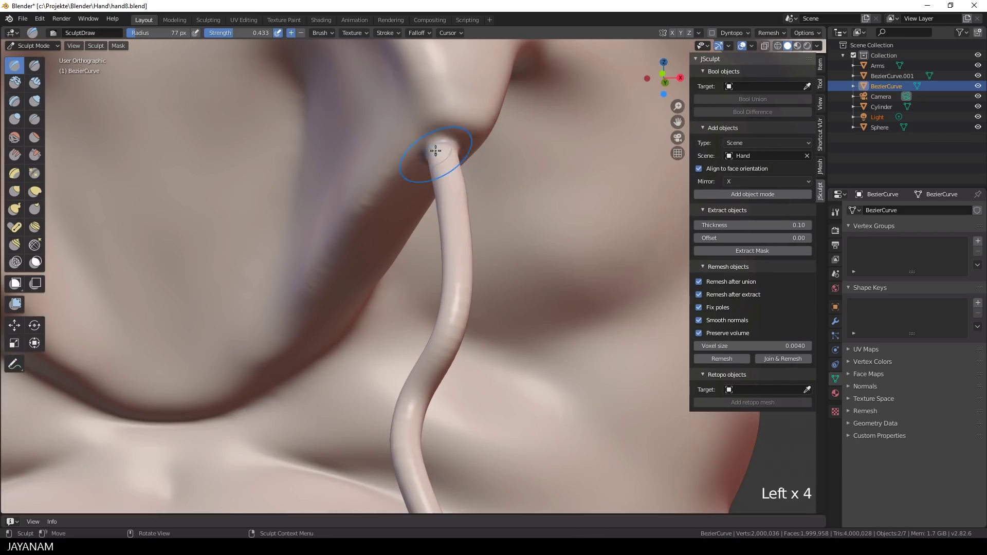
{"action": "middle_click_drag", "start_coordinate": [434, 150], "coordinate": [463, 121]}
{"action": "left_click_drag", "start_coordinate": [453, 154], "coordinate": [379, 159], "text": "shift"}
{"action": "scroll", "coordinate": [457, 167], "scroll_direction": "up", "scroll_amount": 3}
{"action": "middle_click_drag", "start_coordinate": [457, 167], "coordinate": [403, 194]}
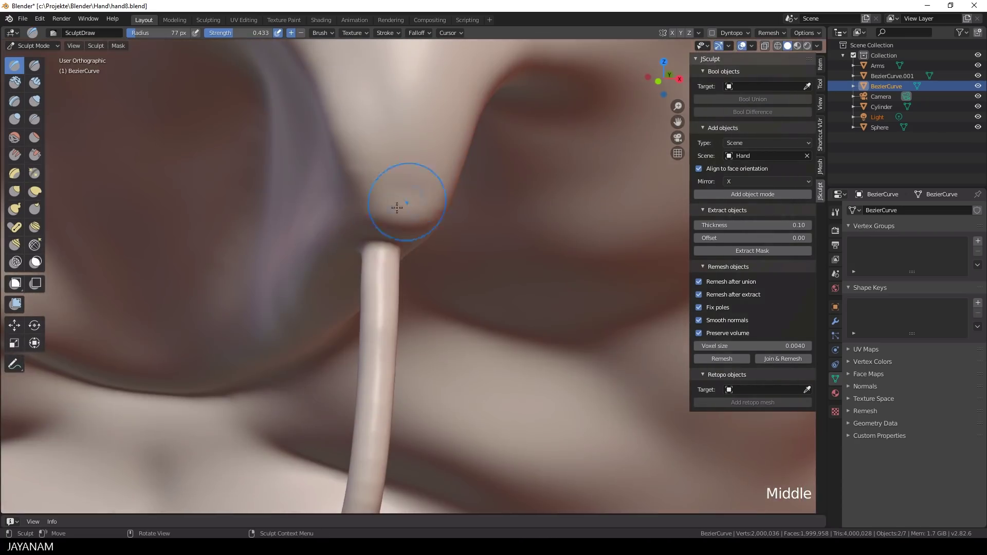
Reduce the brush radius to 34 px and sculpt over the joint where the other tube's upper end meets the body.
{"action": "key", "text": "f"}
{"action": "left_click", "coordinate": [376, 206]}
{"action": "scroll", "coordinate": [308, 181], "scroll_direction": "down", "scroll_amount": 2}
{"action": "mouse_move", "coordinate": [308, 181]}
{"action": "middle_mouse_down"}
{"action": "mouse_move", "coordinate": [263, 177]}
{"action": "mouse_move", "coordinate": [173, 78]}
{"action": "mouse_move", "coordinate": [425, 312]}
{"action": "mouse_move", "coordinate": [304, 211]}
{"action": "mouse_move", "coordinate": [409, 220]}
{"action": "mouse_move", "coordinate": [368, 223]}
{"action": "mouse_move", "coordinate": [401, 226]}
{"action": "mouse_move", "coordinate": [371, 338]}
{"action": "middle_mouse_up"}
{"action": "left_click", "coordinate": [249, 164]}
{"action": "scroll", "coordinate": [172, 78], "scroll_direction": "up", "scroll_amount": 4}
{"action": "left_click", "coordinate": [180, 82]}
{"action": "left_click", "coordinate": [196, 93]}
{"action": "scroll", "coordinate": [196, 93], "scroll_direction": "down", "scroll_amount": 8}
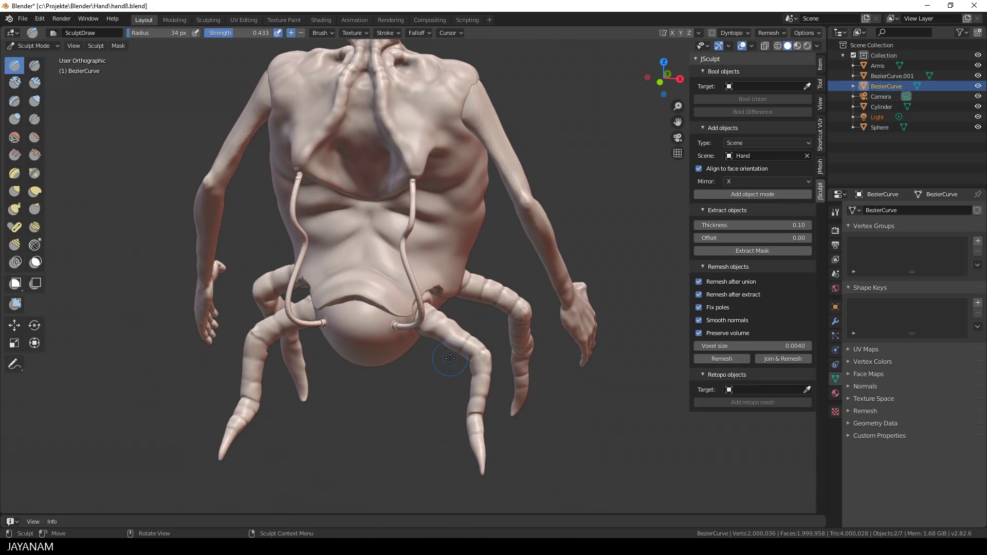